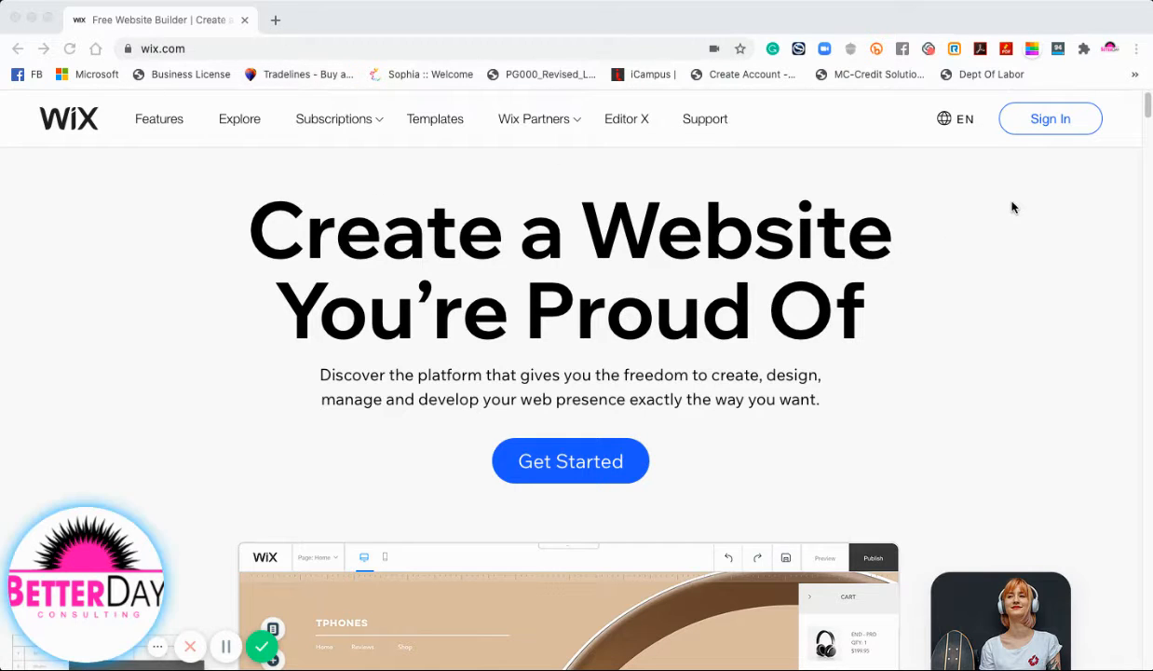
# Get started from the Wix home page and proceed to the account login
pyautogui.click(1149, 110)
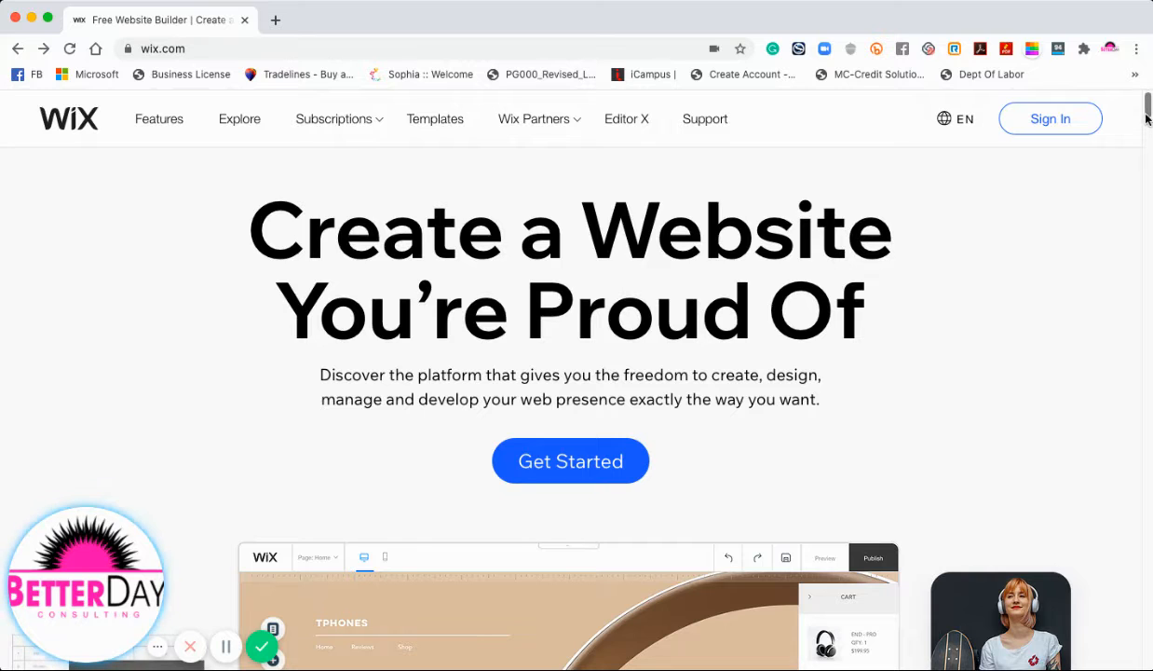
pyautogui.moveTo(1149, 110)
pyautogui.mouseDown()
pyautogui.moveTo(1148, 391)
pyautogui.moveTo(1128, 162)
pyautogui.moveTo(1135, 111)
pyautogui.mouseUp()
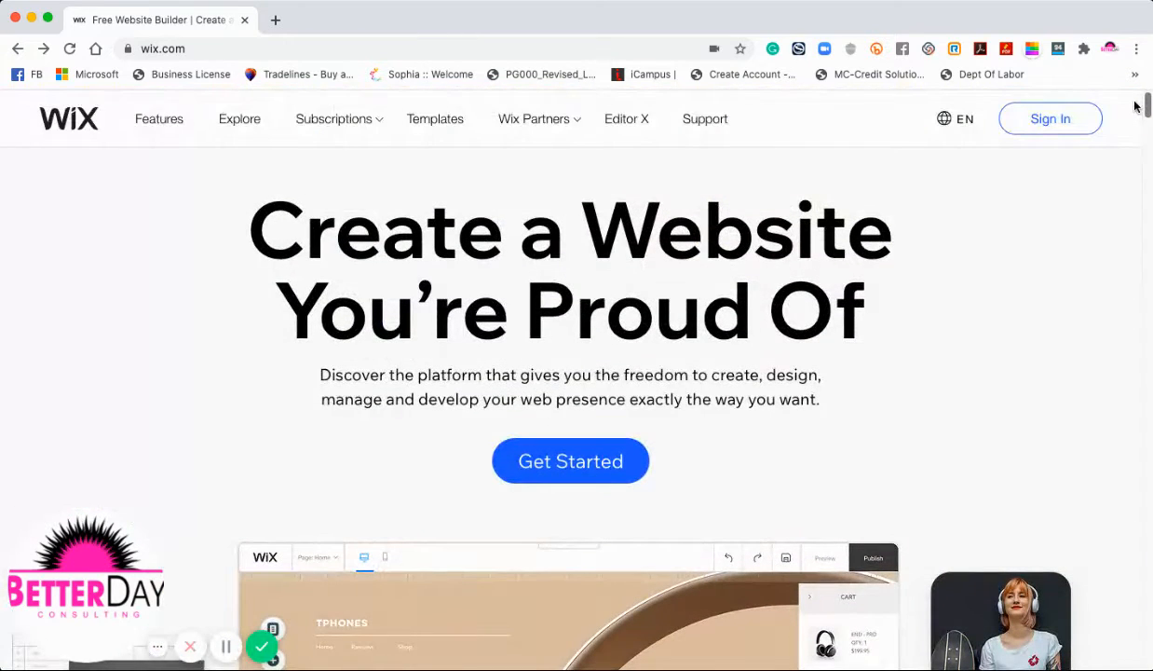
pyautogui.click(575, 461)
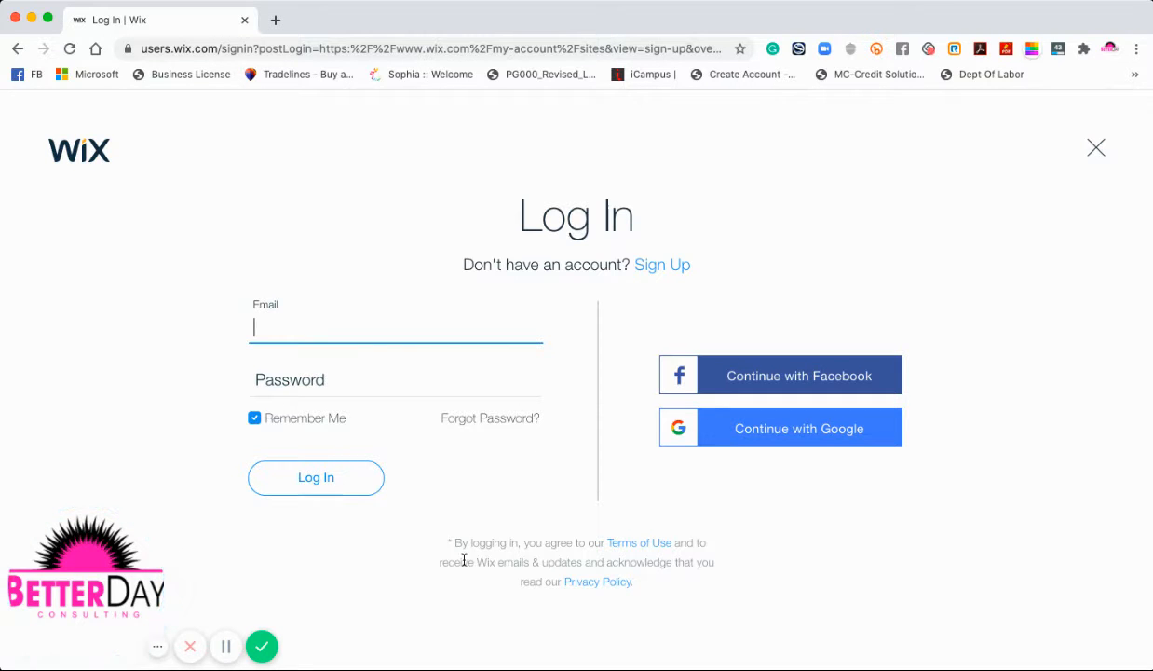
pyautogui.click(225, 648)
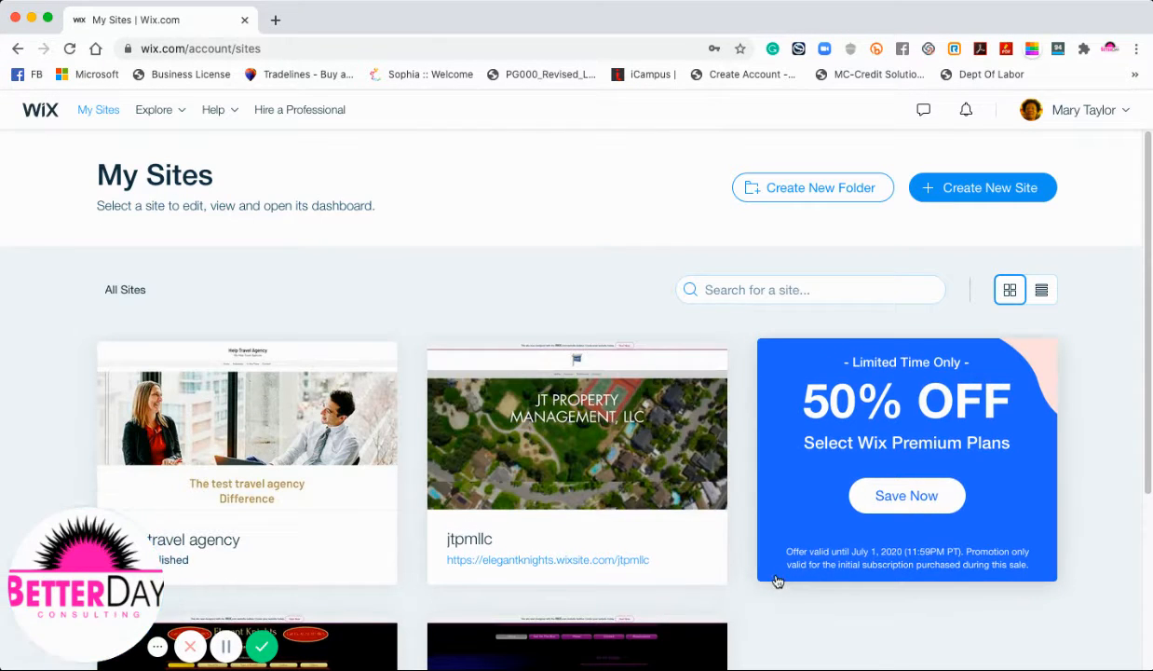
# Create a new site in the Business category and start building it with Wix ADI
pyautogui.scroll(-5, 1148, 286)
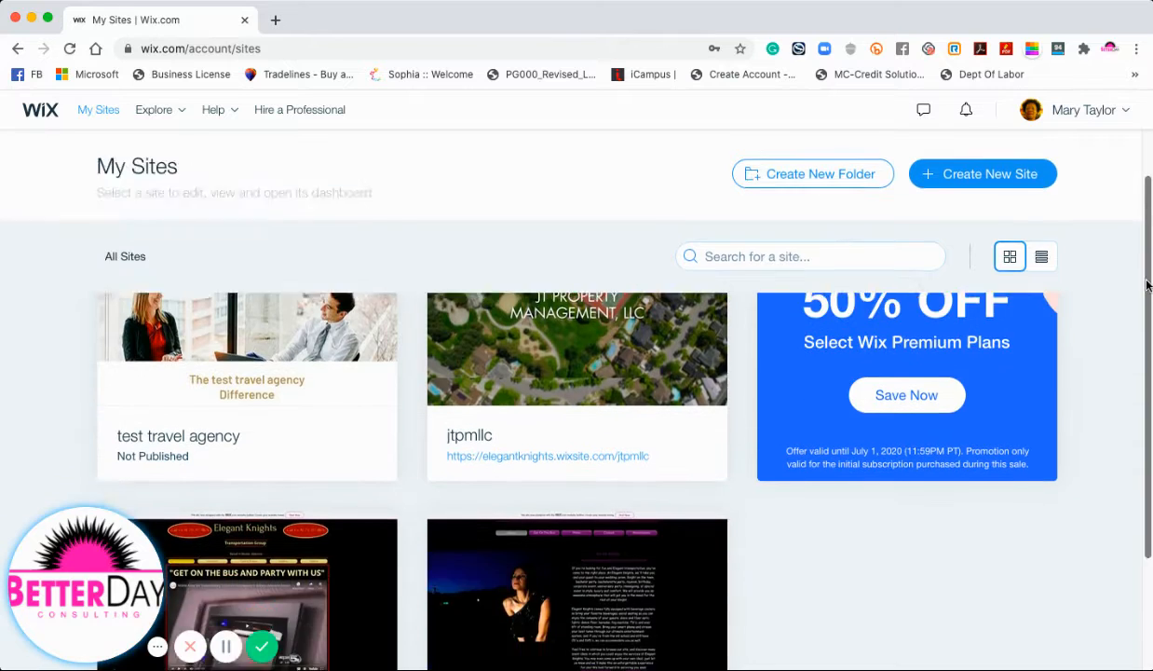
pyautogui.moveTo(1149, 286); pyautogui.dragTo(1149, 320)
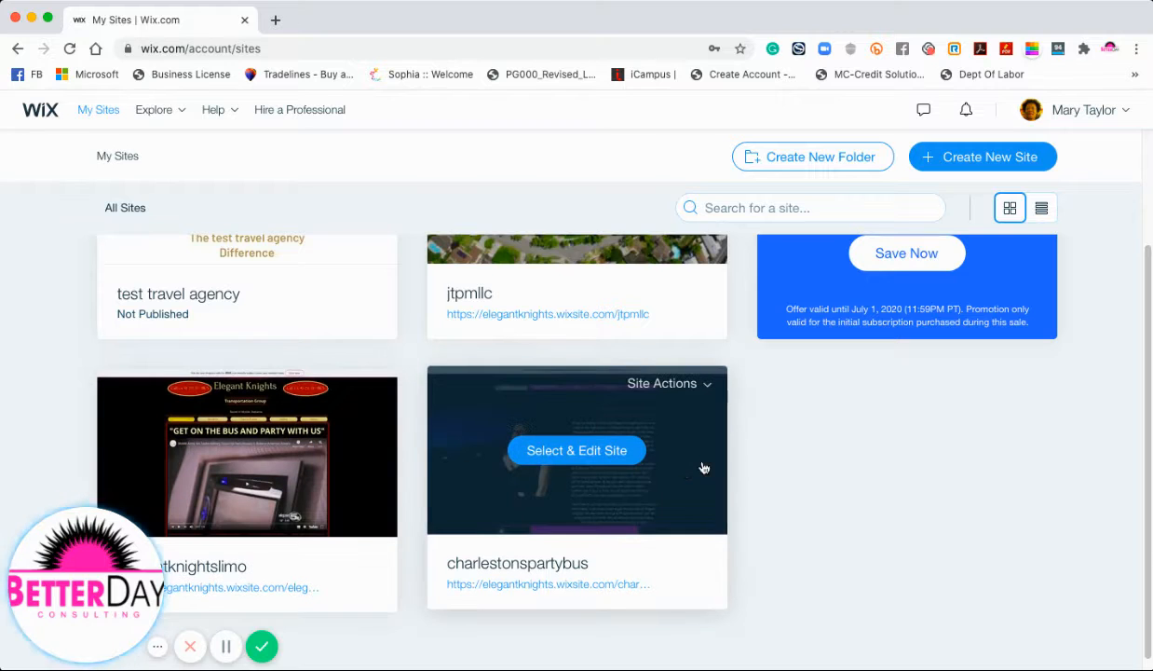
pyautogui.moveTo(1149, 363); pyautogui.dragTo(1147, 166)
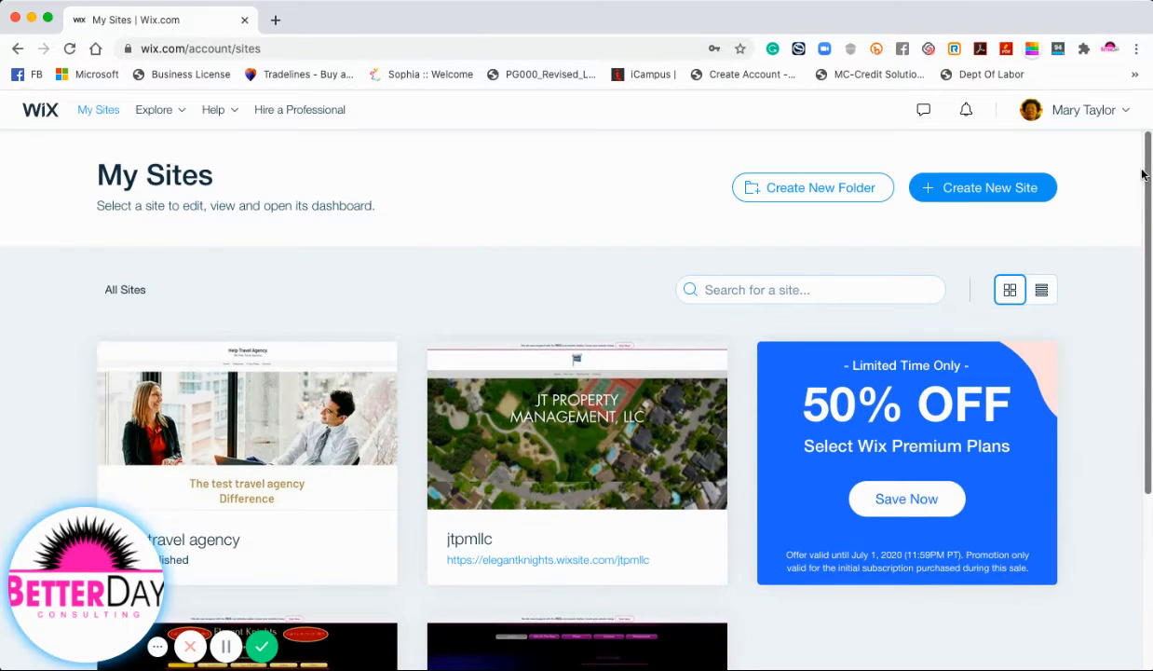
pyautogui.click(993, 191)
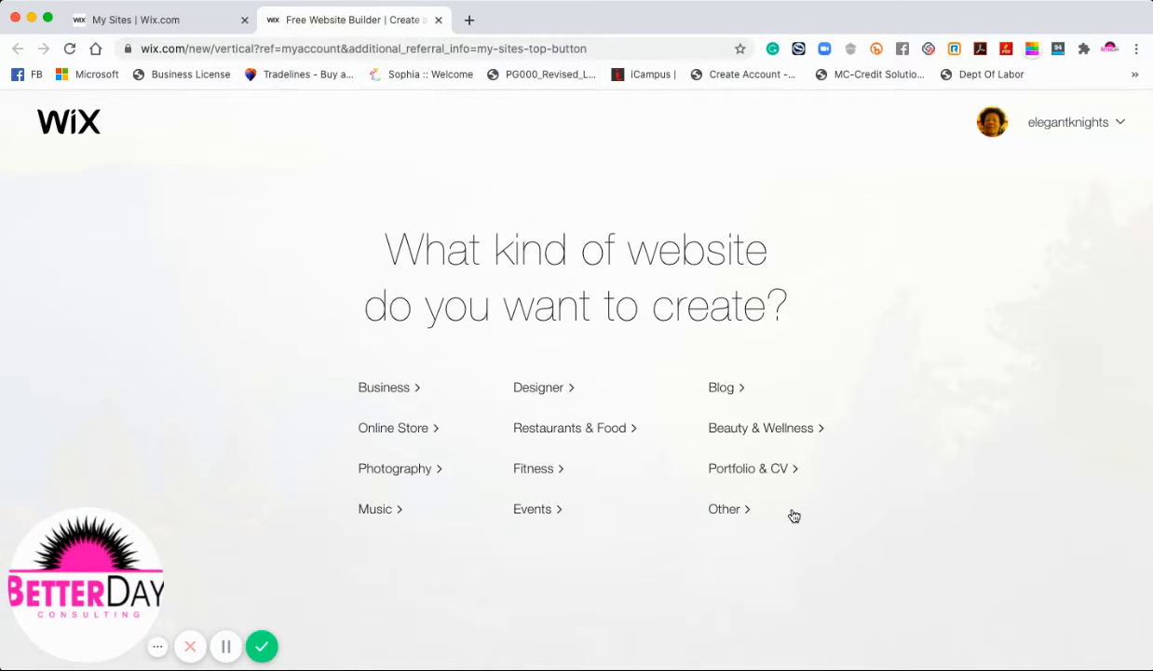
pyautogui.click(387, 391)
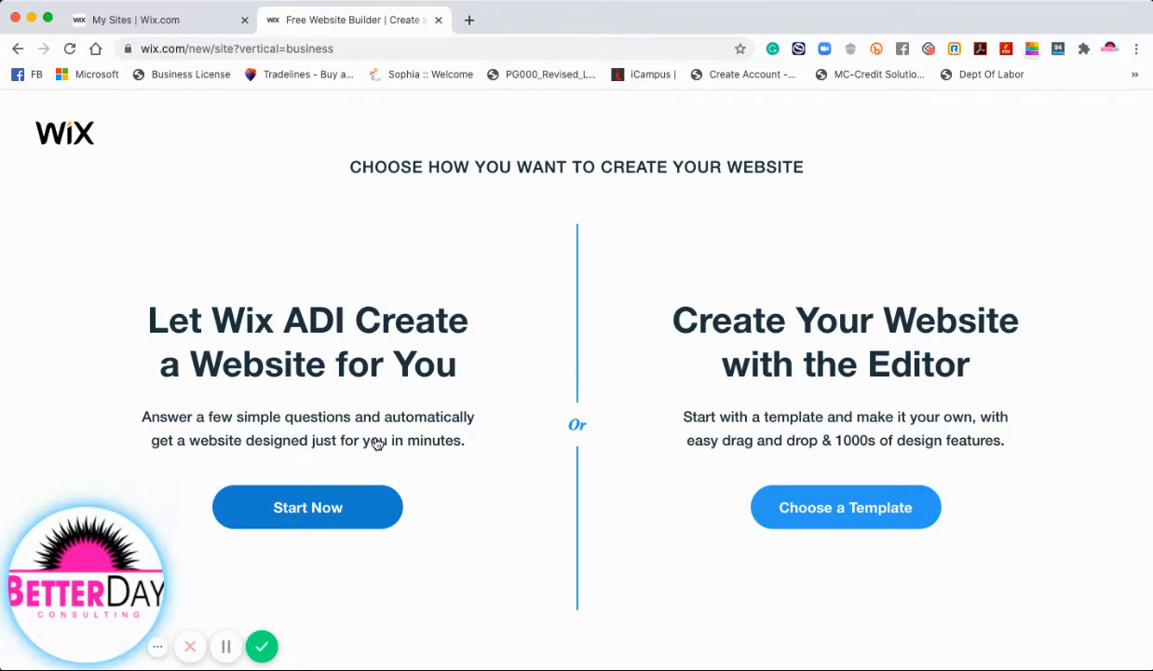
pyautogui.click(320, 507)
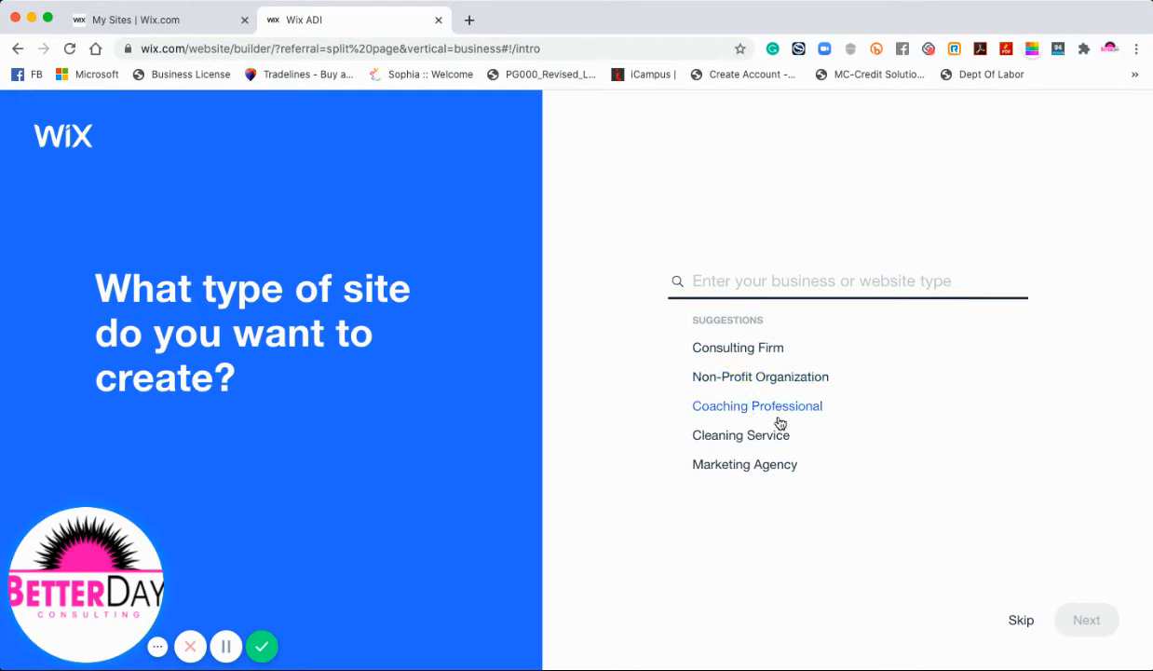
# Set the site type to Bakery and continue to the feature selection
pyautogui.click(781, 280)
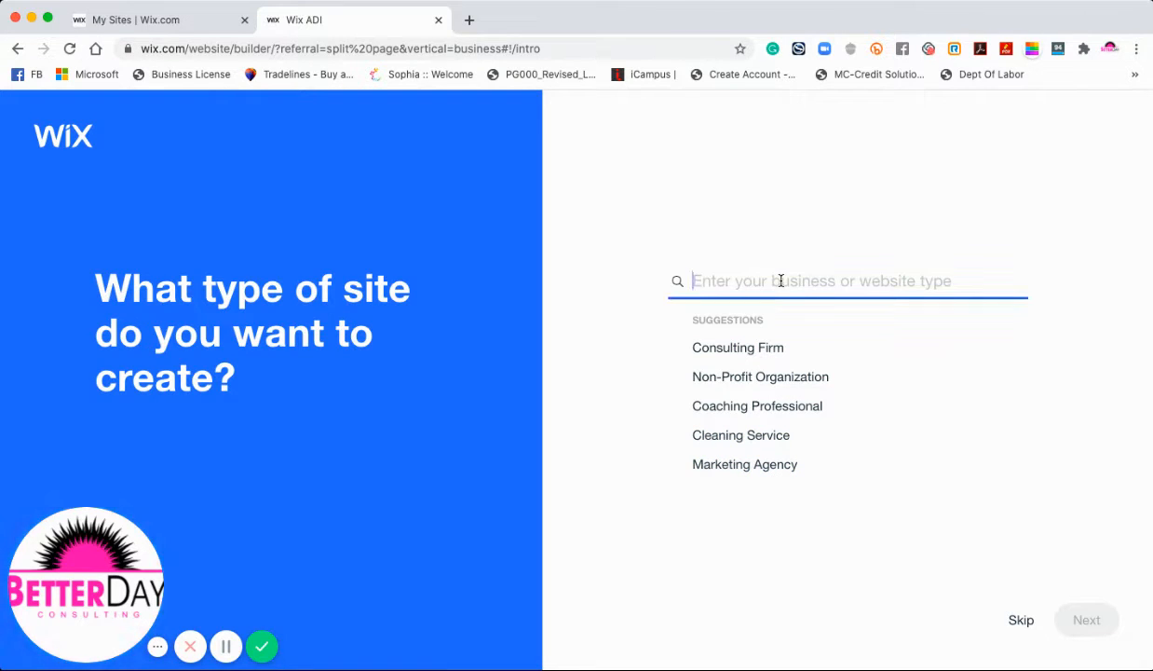
pyautogui.write('Baker')
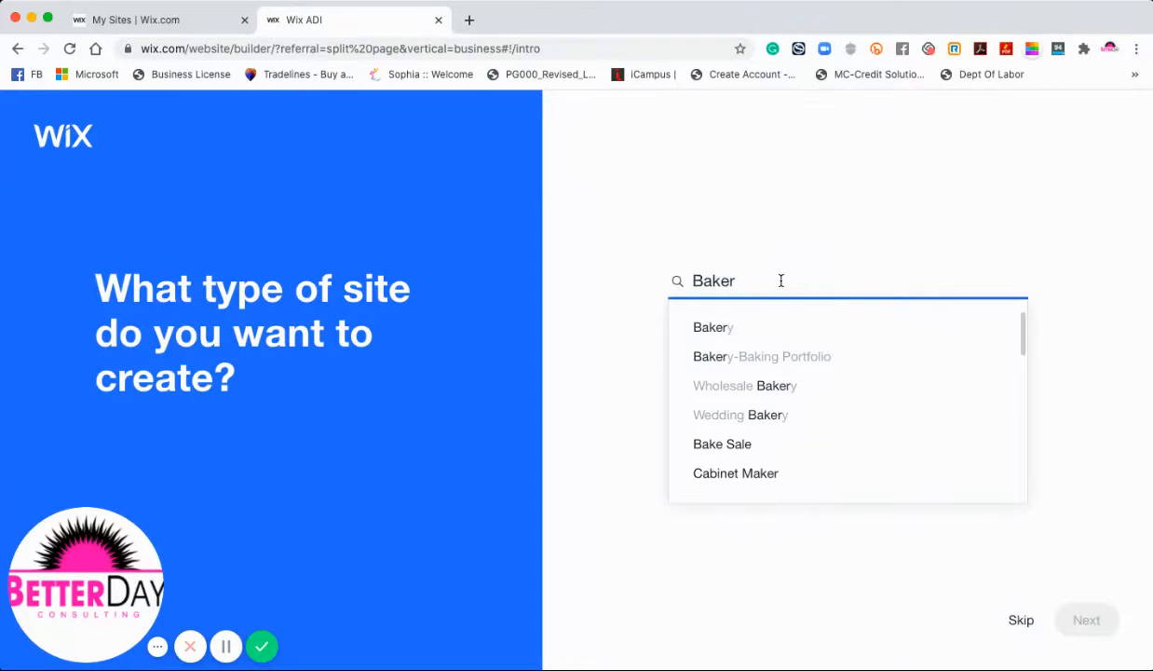
pyautogui.write('y')
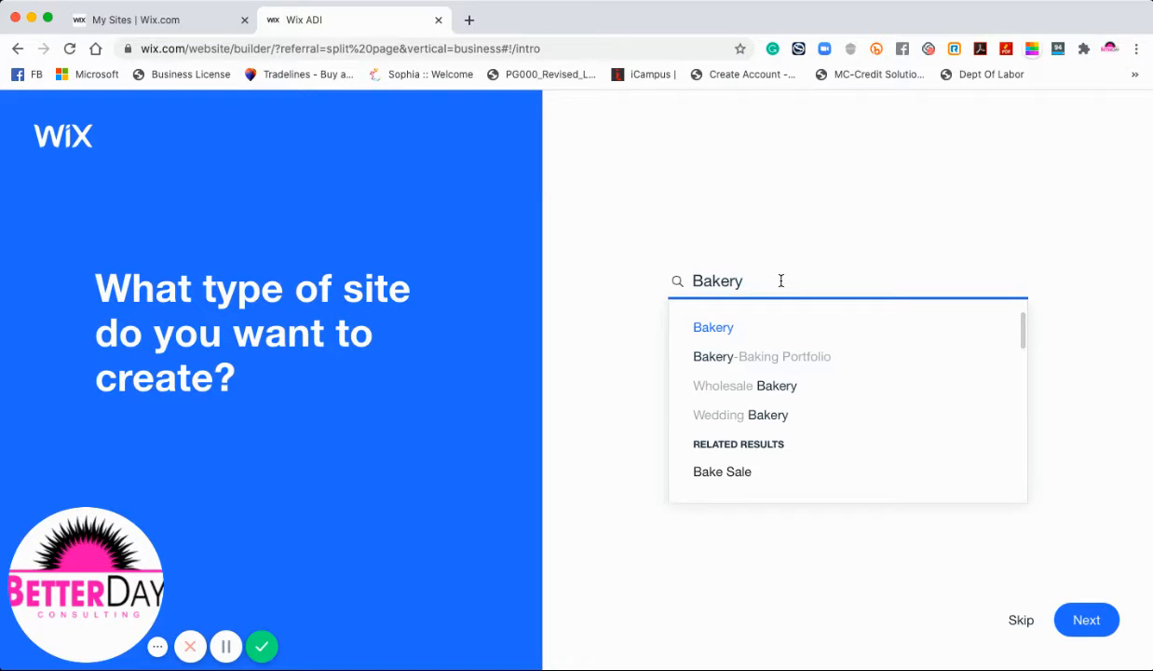
pyautogui.click(761, 414)
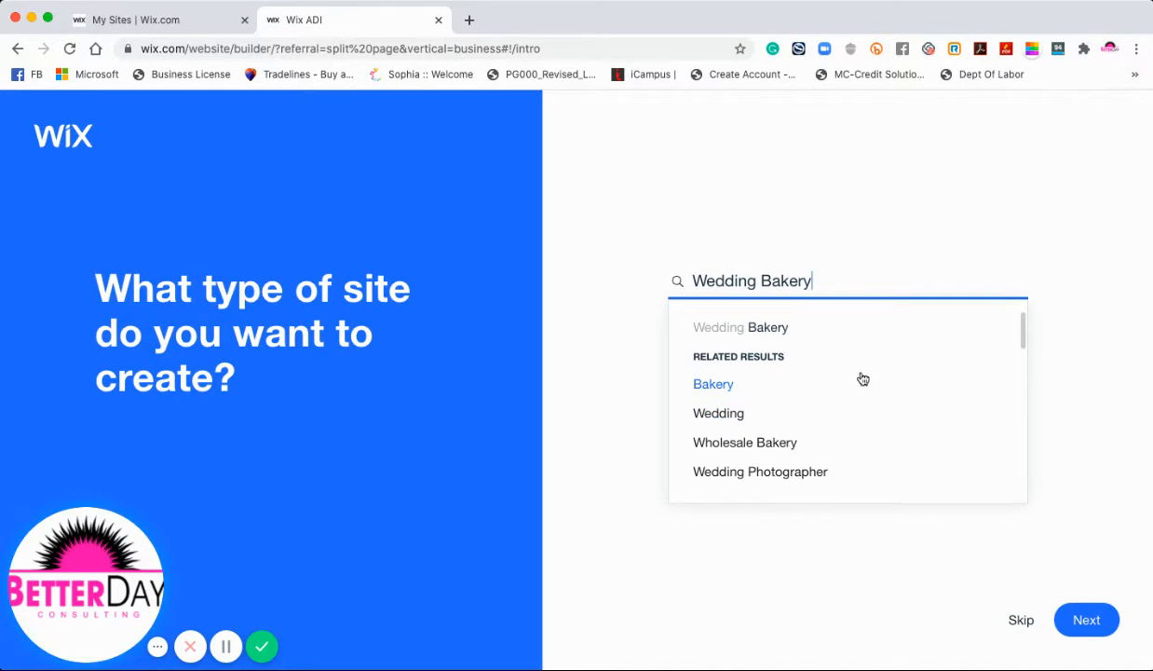
pyautogui.click(719, 386)
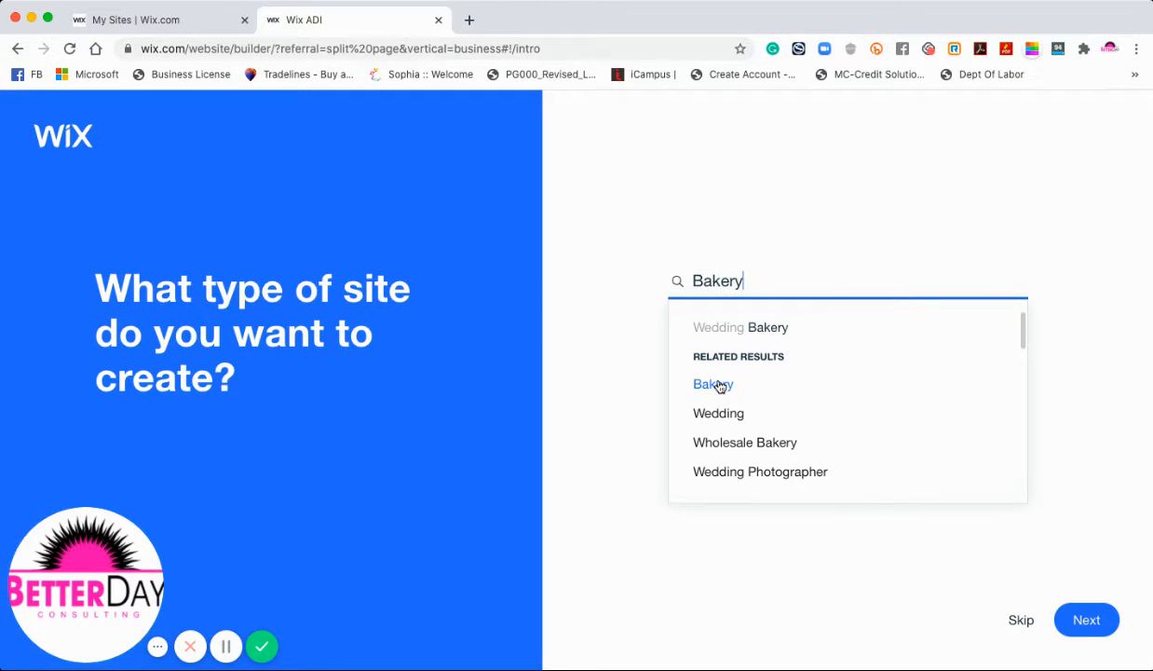
pyautogui.click(1087, 620)
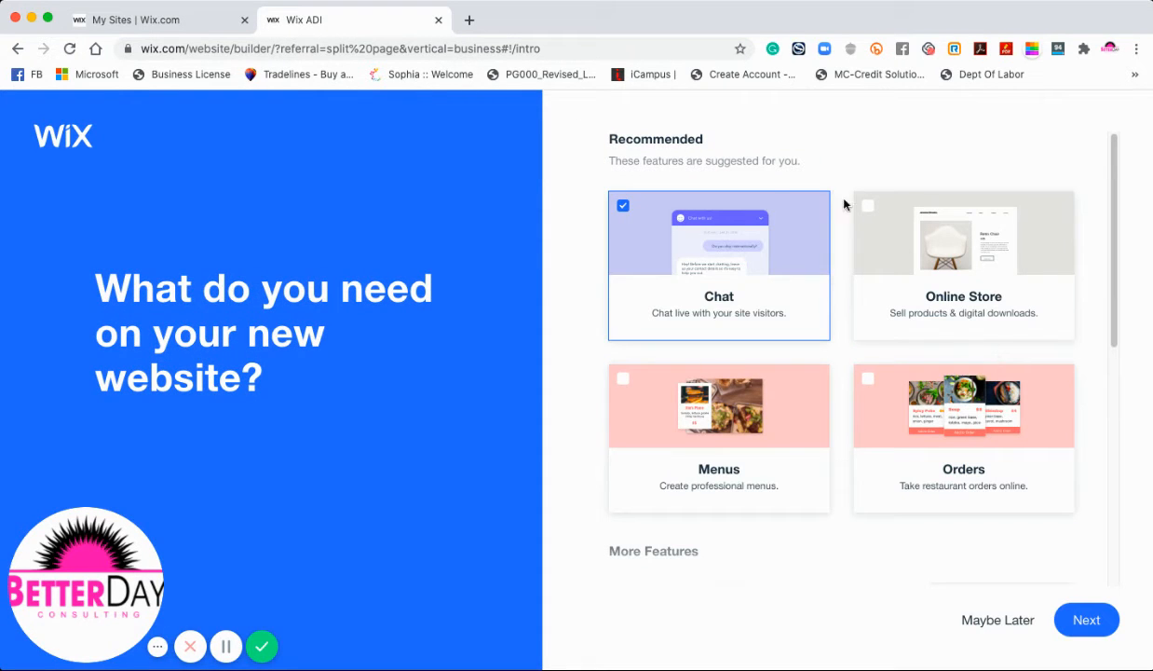
# Deselect the recommended Chat feature and continue without adding any features
pyautogui.click(623, 207)
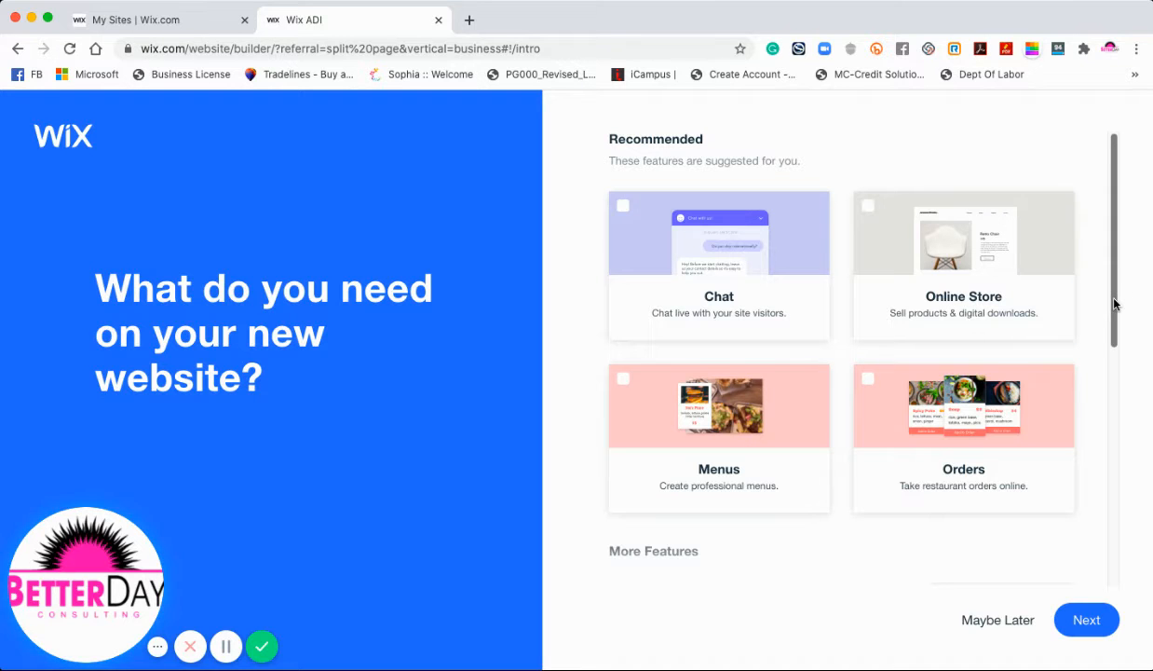
pyautogui.moveTo(1112, 306); pyautogui.dragTo(1134, 540)
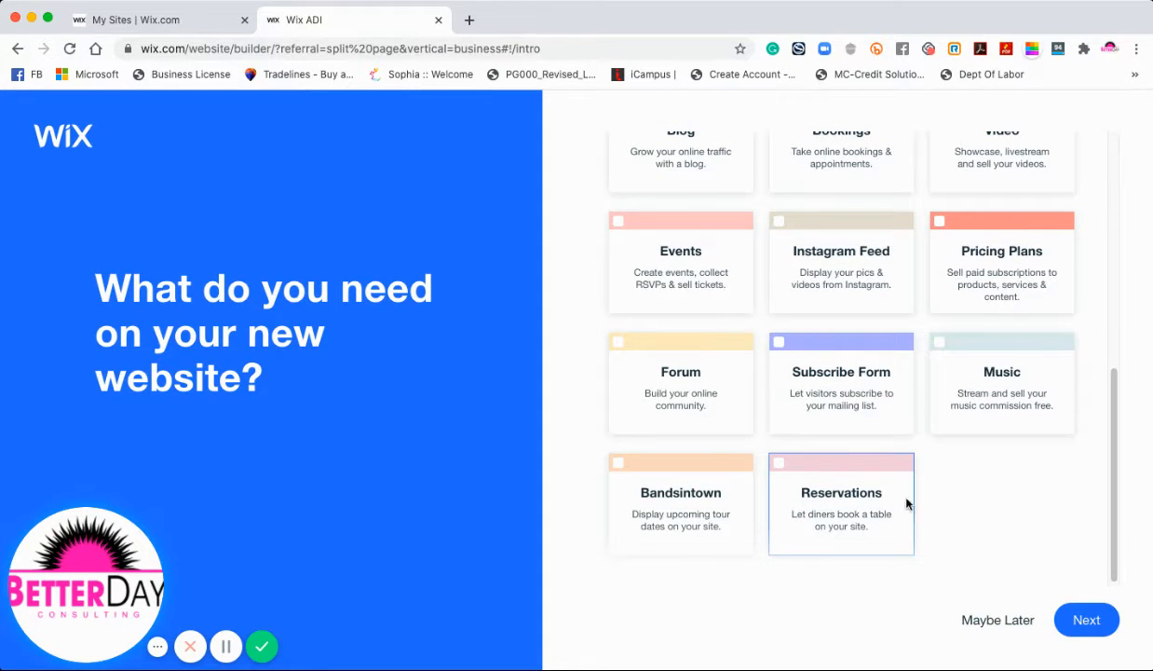
pyautogui.click(1086, 622)
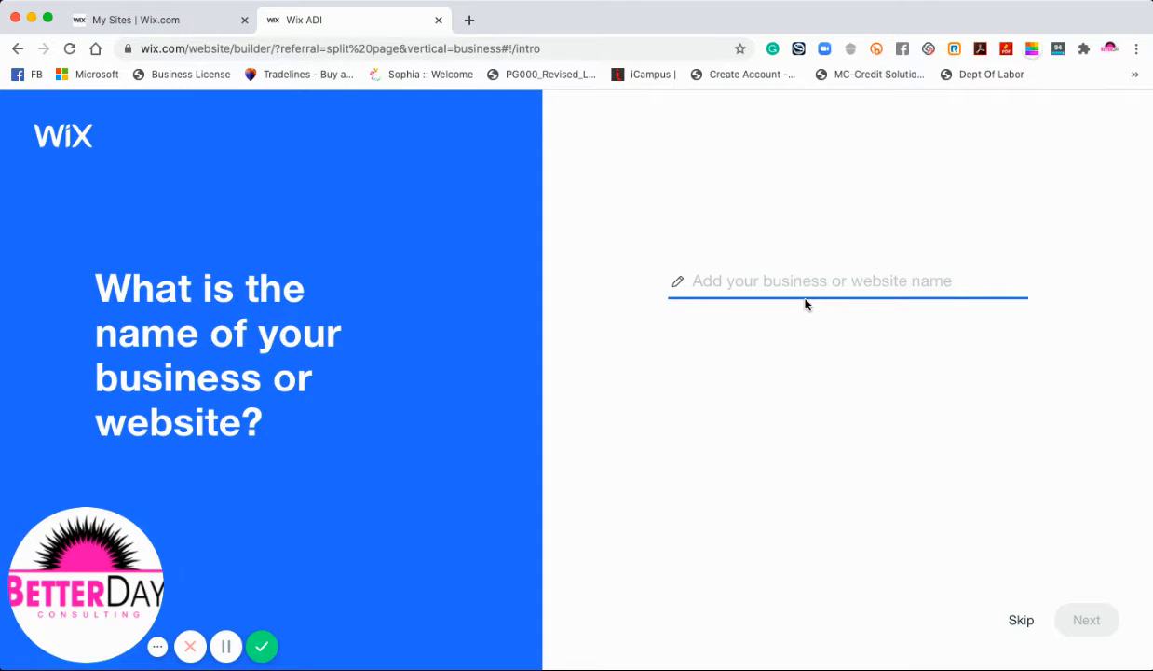
# Name the business Mary's Bakery and continue without importing content or adding further business info
pyautogui.write("Mary'")
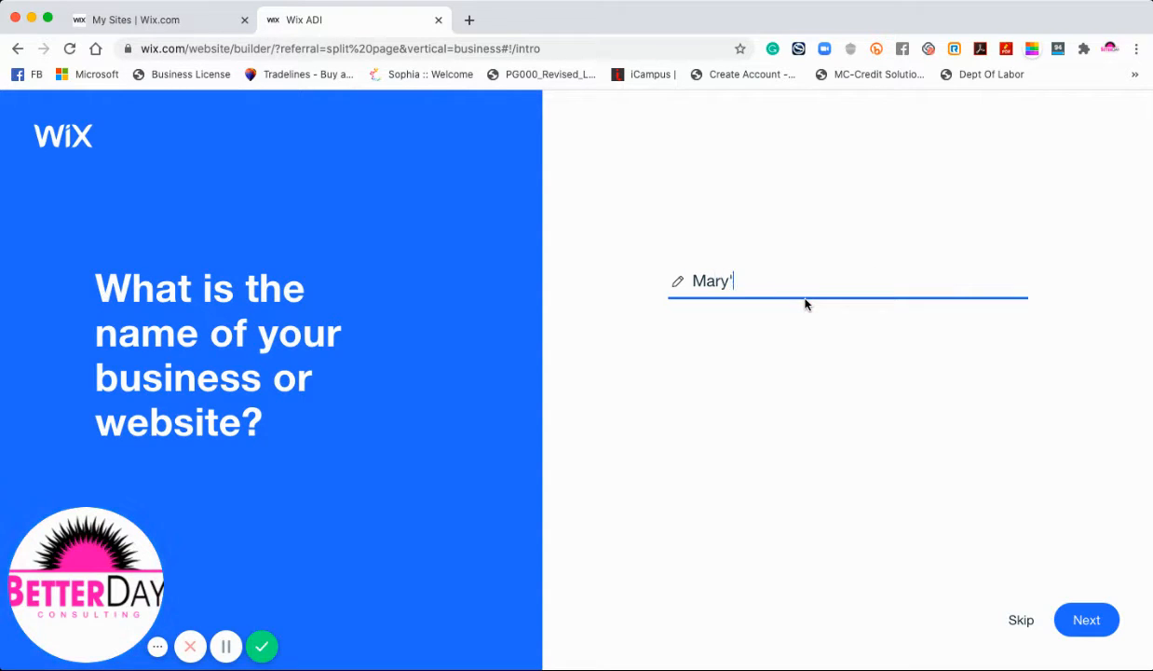
pyautogui.write('s Bakery')
pyautogui.click(1090, 619)
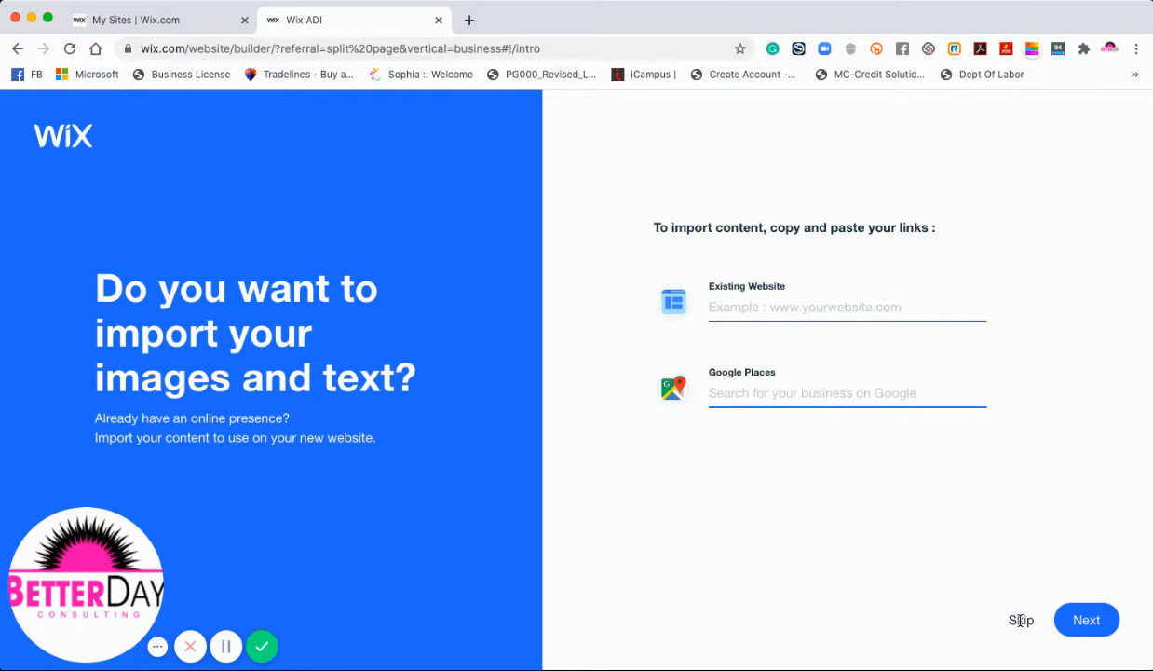
pyautogui.click(1088, 620)
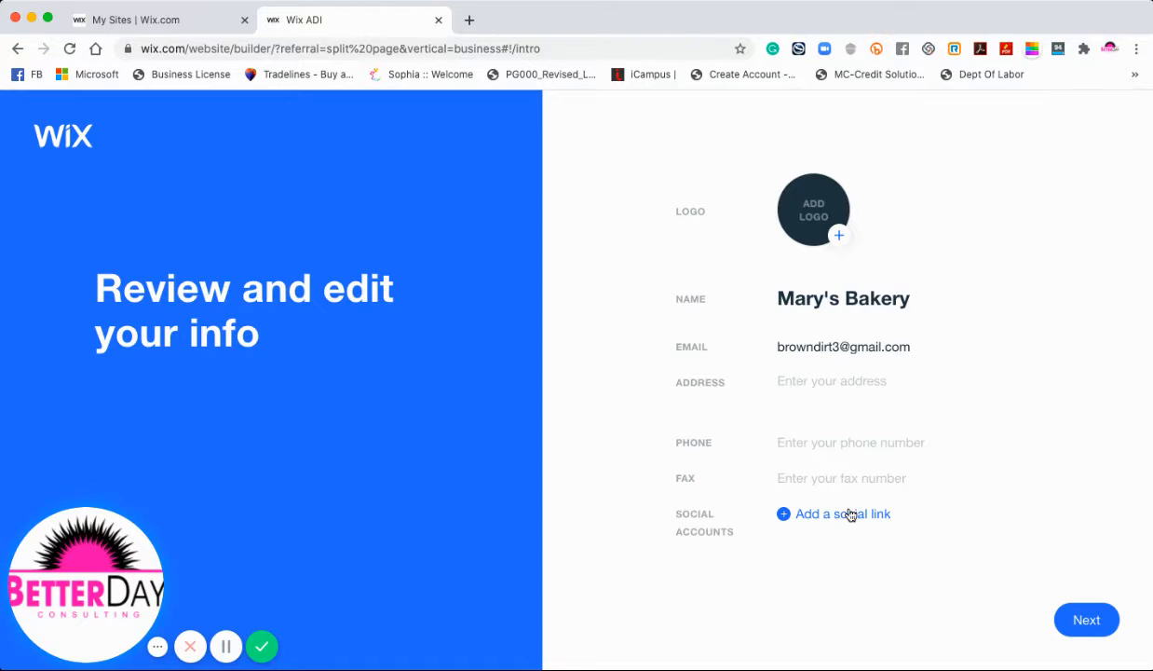
pyautogui.click(1088, 621)
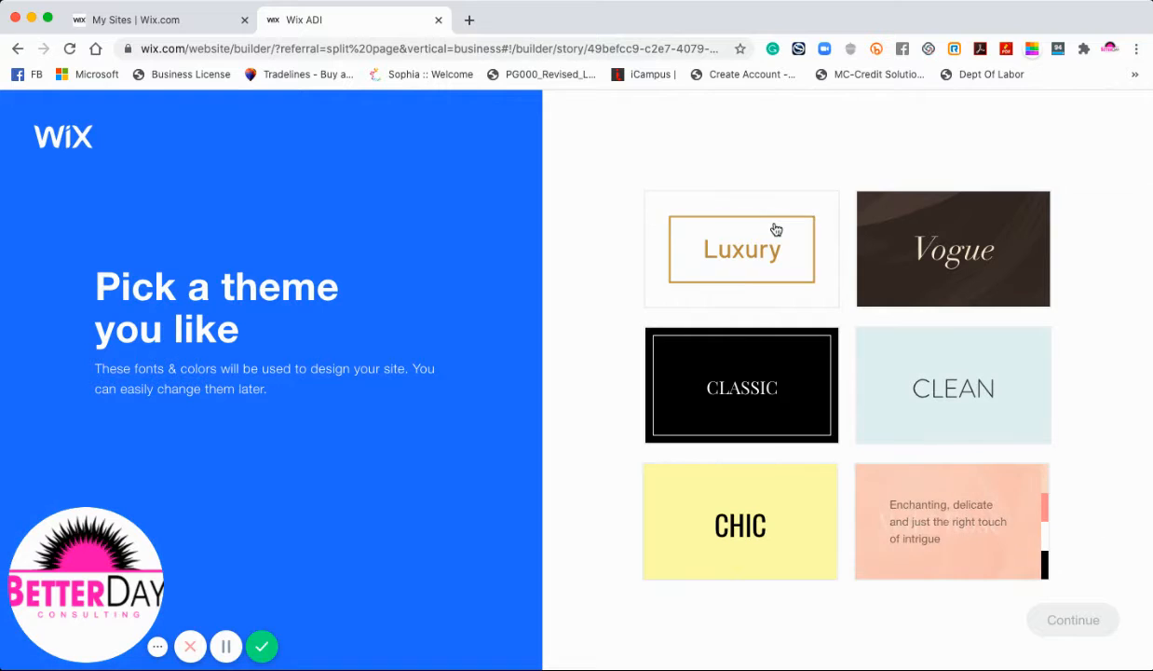
# Pick the Luxury theme and use the homepage design with the twisted pastries header and gold About section
pyautogui.click(755, 258)
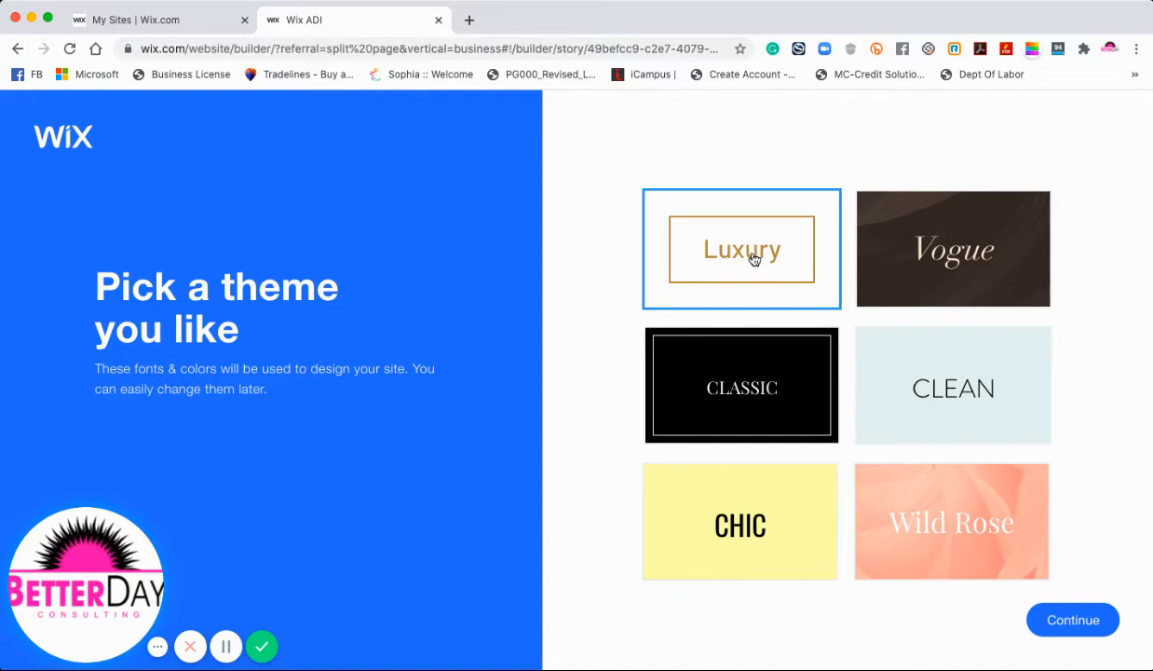
pyautogui.click(1079, 625)
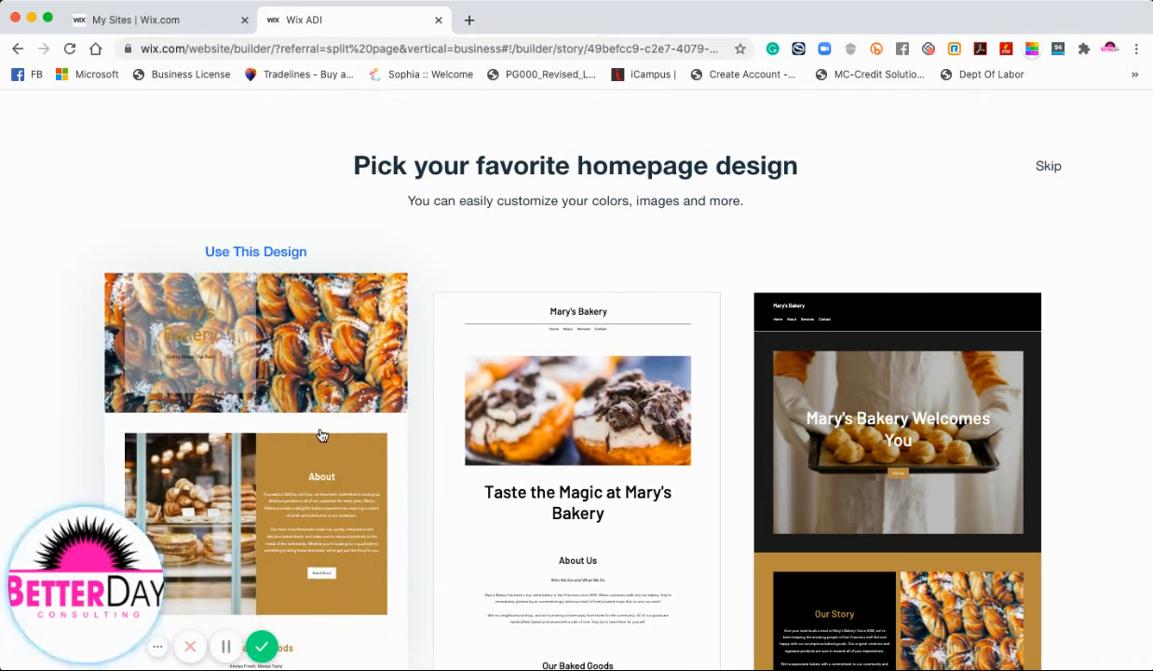
pyautogui.click(258, 252)
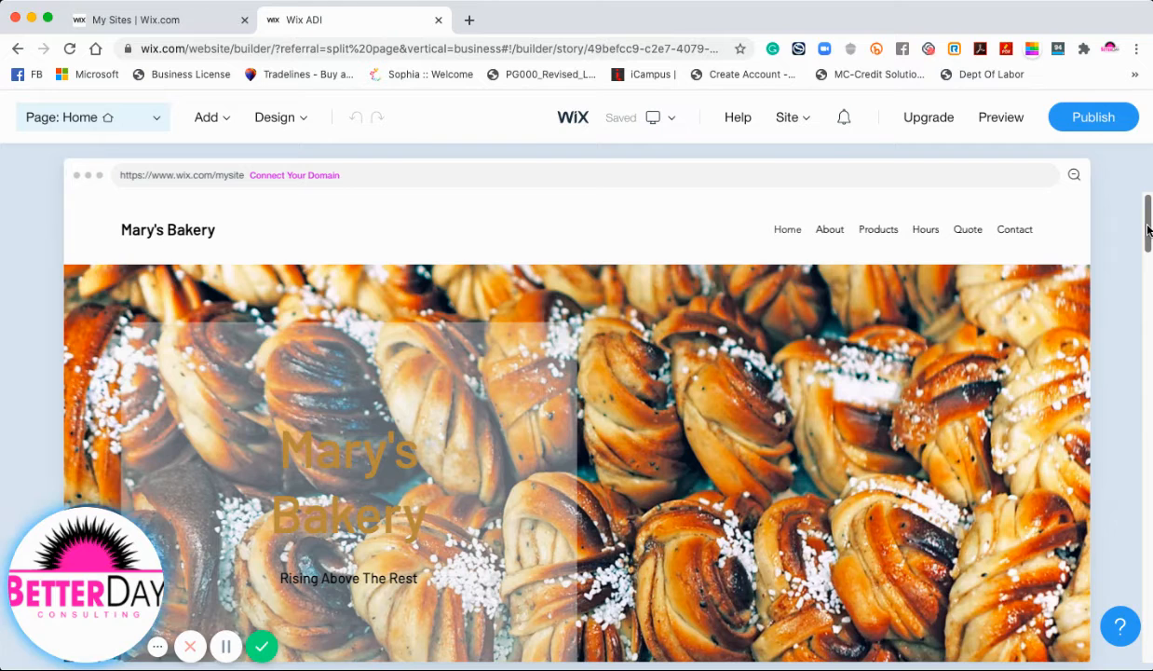
# Open the homepage's Welcome section for editing and review its title and subtitle fields
pyautogui.moveTo(375, 193)
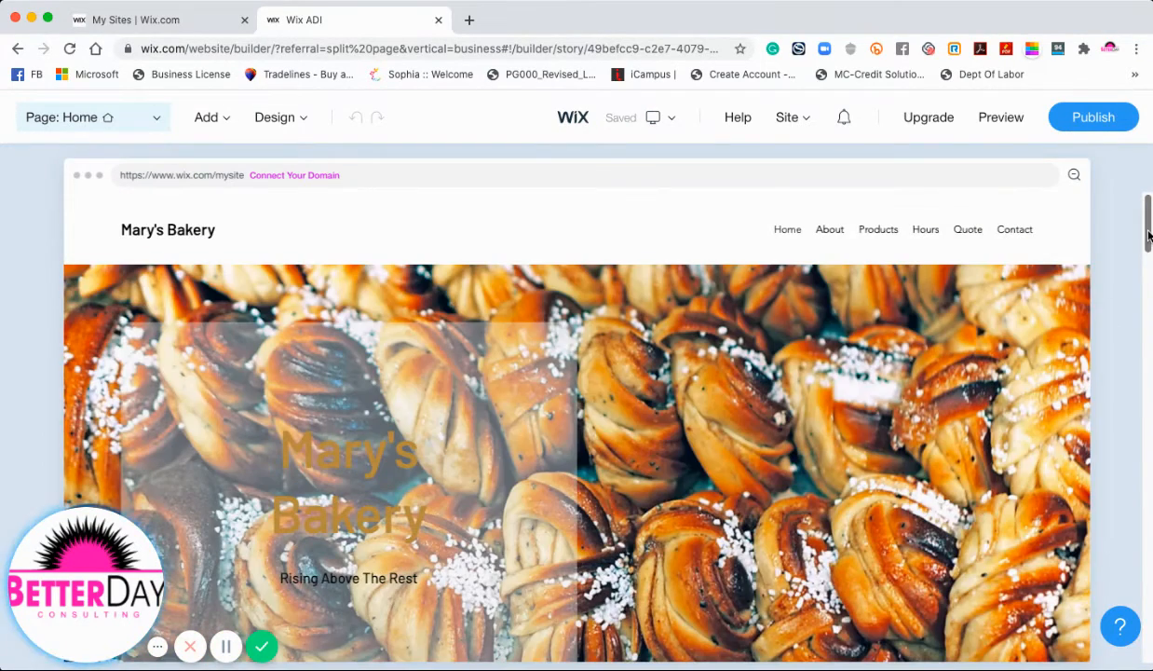
pyautogui.moveTo(1148, 224); pyautogui.dragTo(1147, 249)
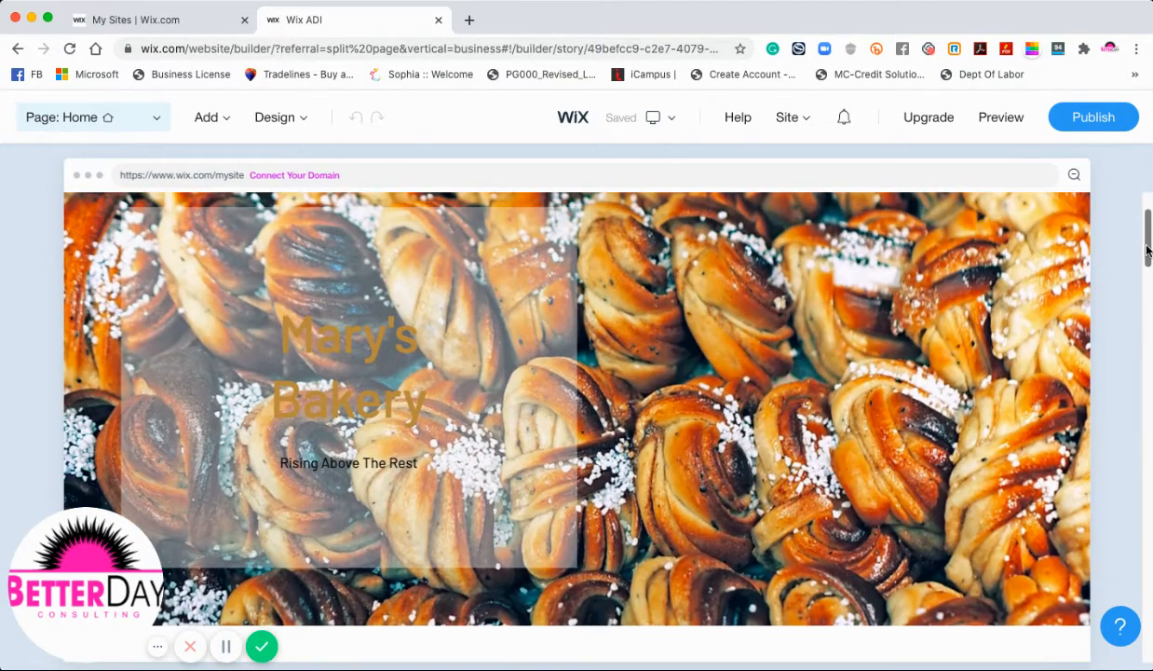
pyautogui.moveTo(408, 393)
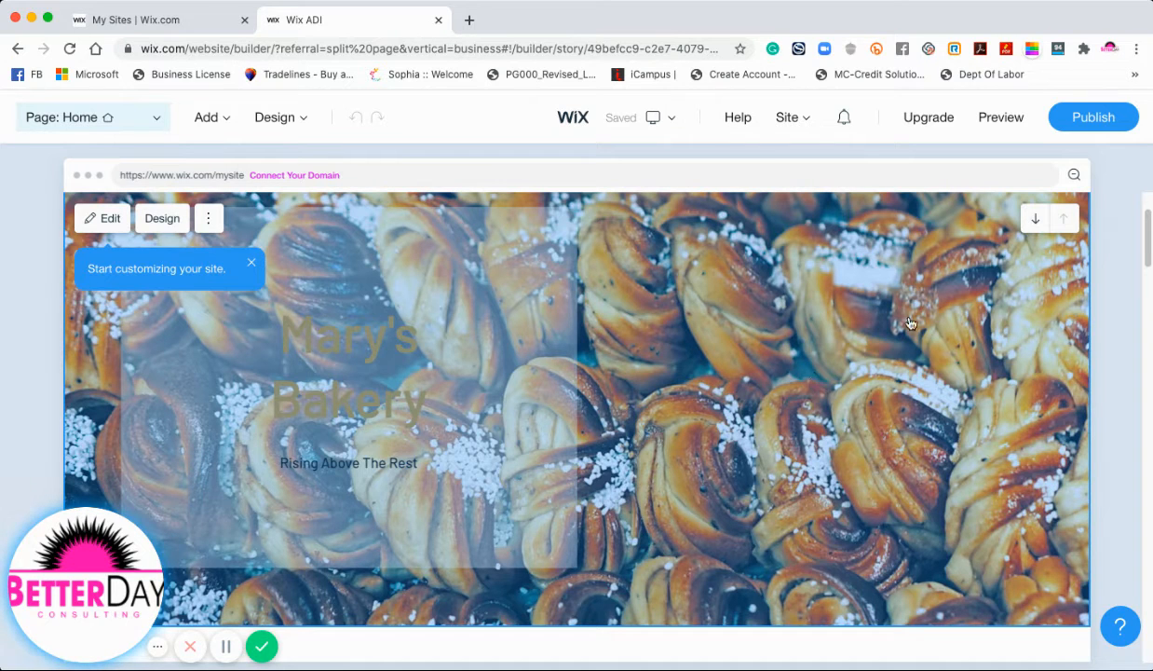
pyautogui.click(1144, 238)
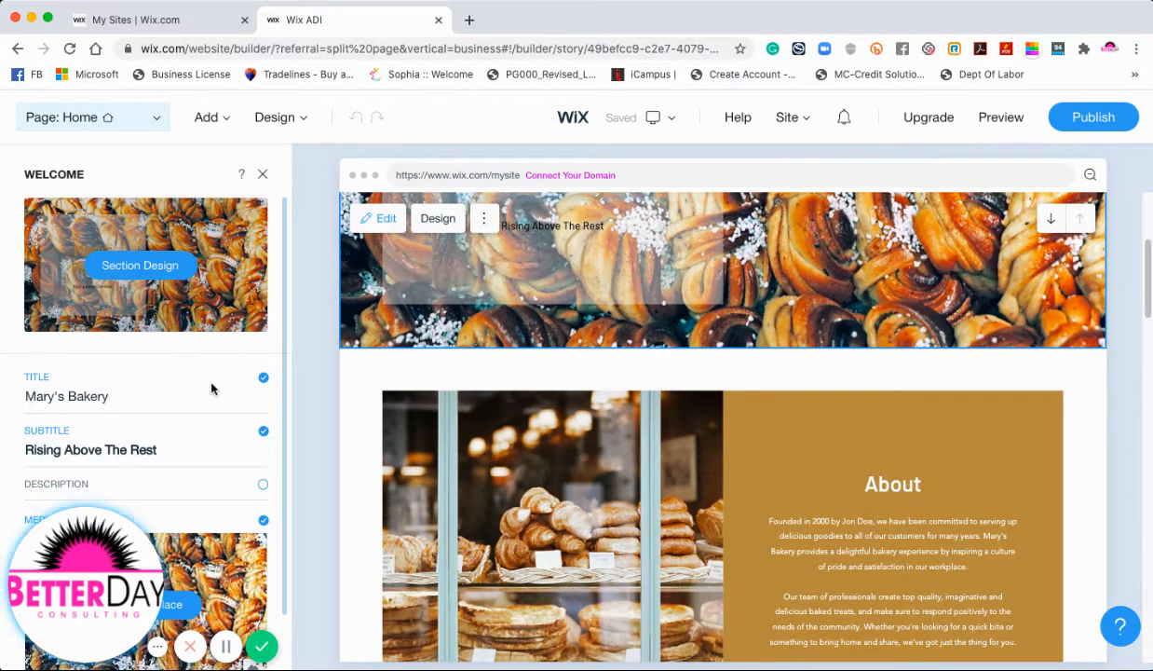
pyautogui.click(89, 387)
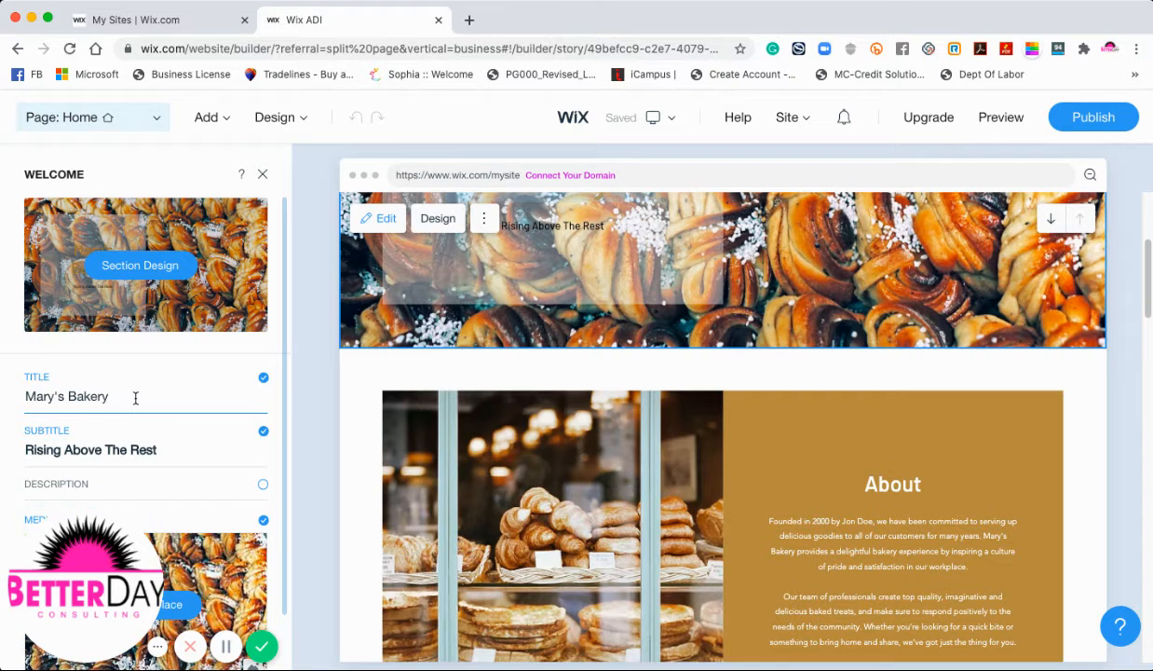
pyautogui.click(184, 452)
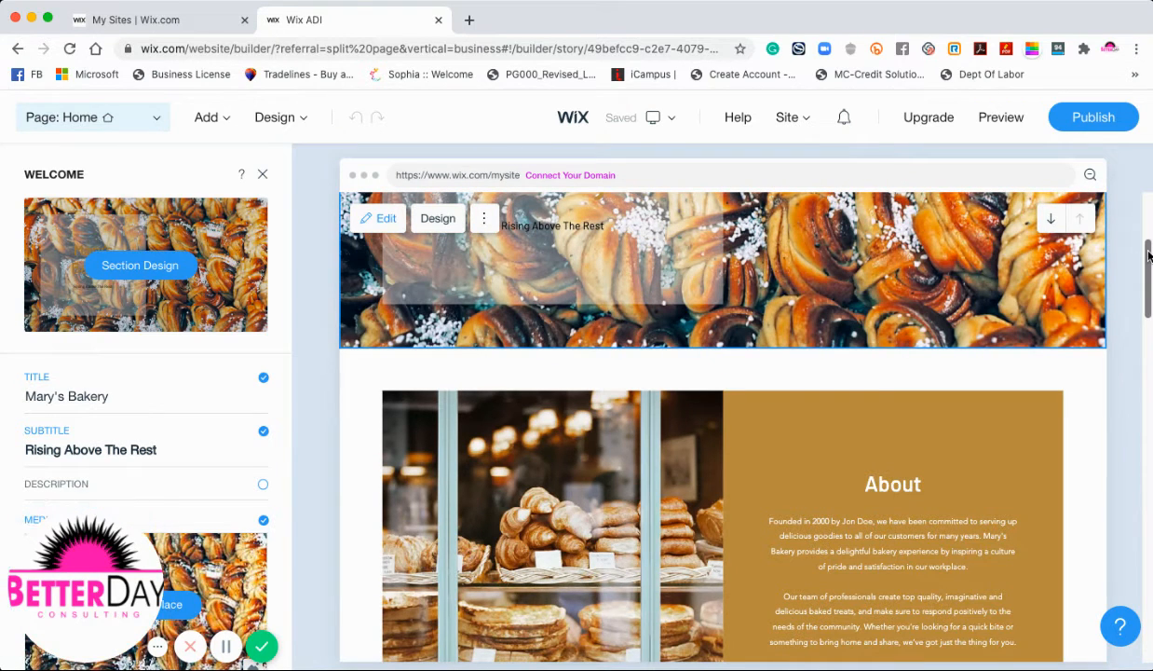
# Look through the homepage's sections, from About and Our Baked Goods through Opening Hours to the contact form, map and footer
pyautogui.moveTo(1149, 256); pyautogui.dragTo(1149, 298)
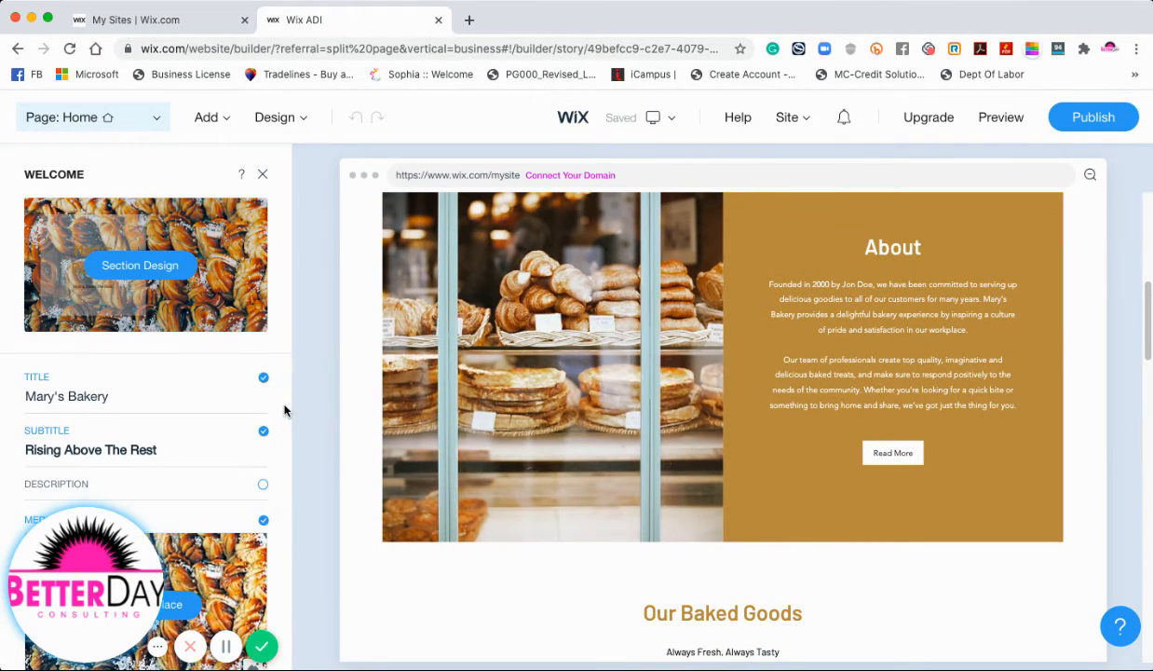
pyautogui.moveTo(283, 409); pyautogui.dragTo(278, 531)
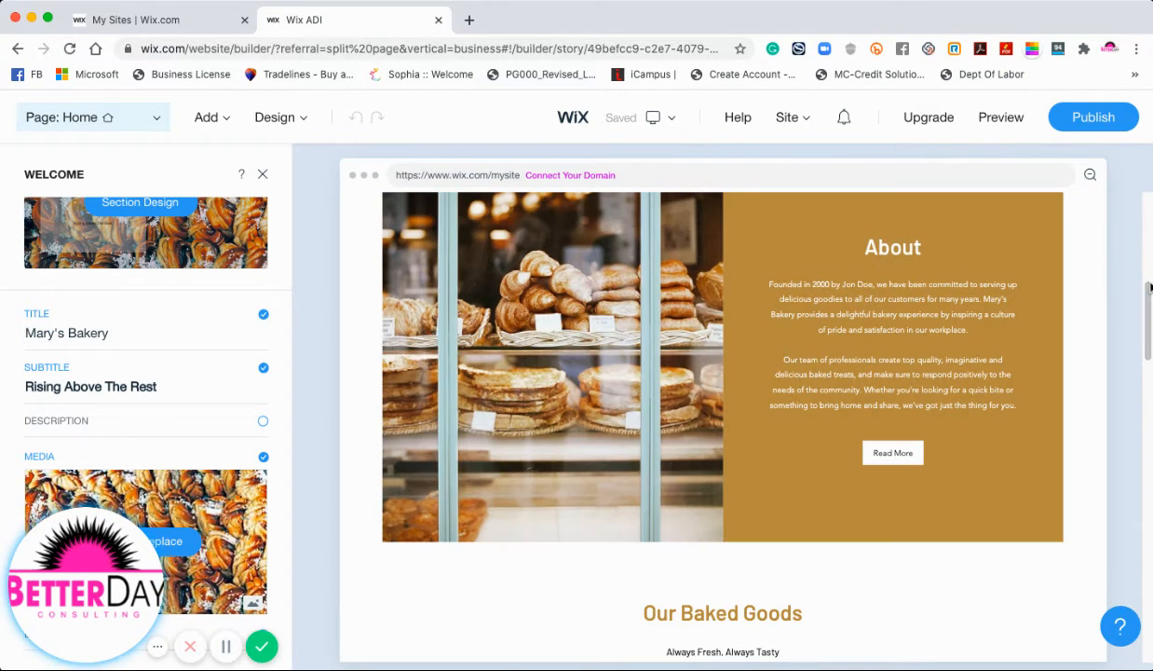
pyautogui.moveTo(1148, 291); pyautogui.dragTo(1149, 323)
pyautogui.scroll(-3, 1149, 345)
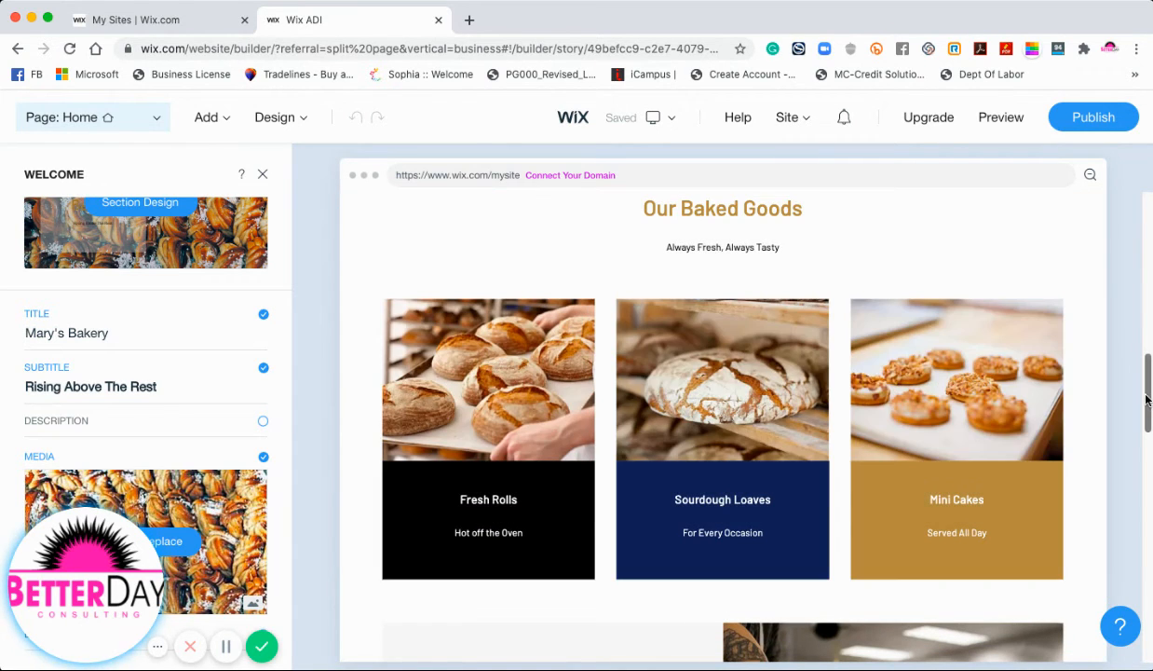
pyautogui.moveTo(1146, 382); pyautogui.dragTo(1110, 292)
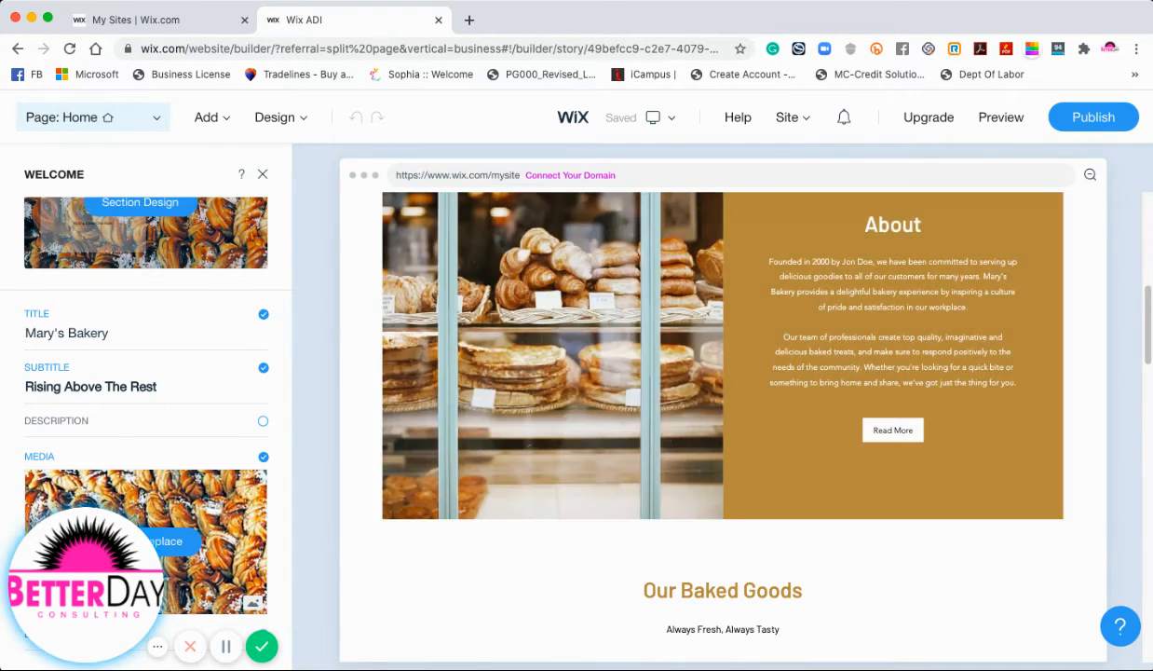
pyautogui.moveTo(1150, 308); pyautogui.dragTo(1151, 341)
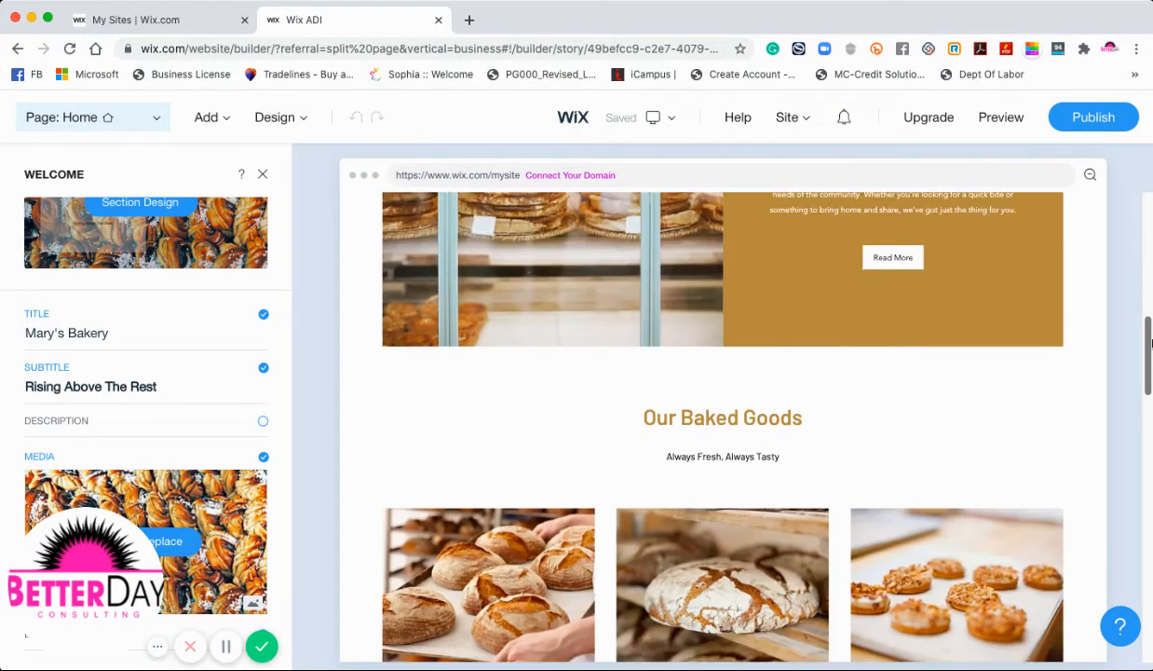
pyautogui.scroll(-5, 1000, 343)
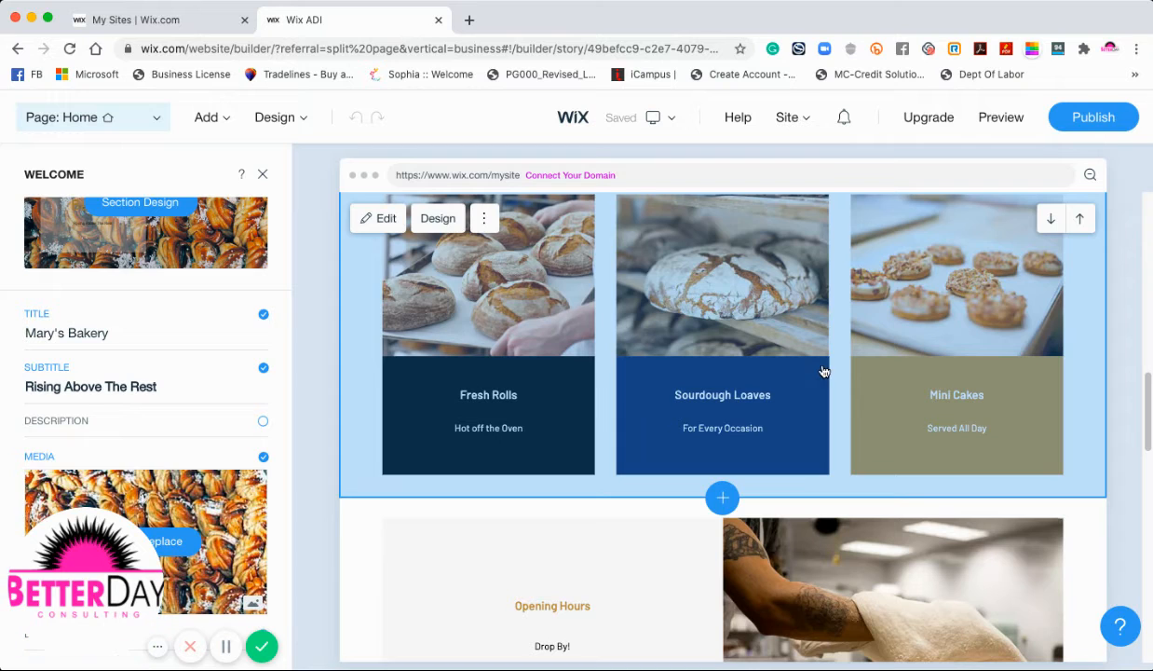
pyautogui.moveTo(1148, 389); pyautogui.dragTo(1148, 443)
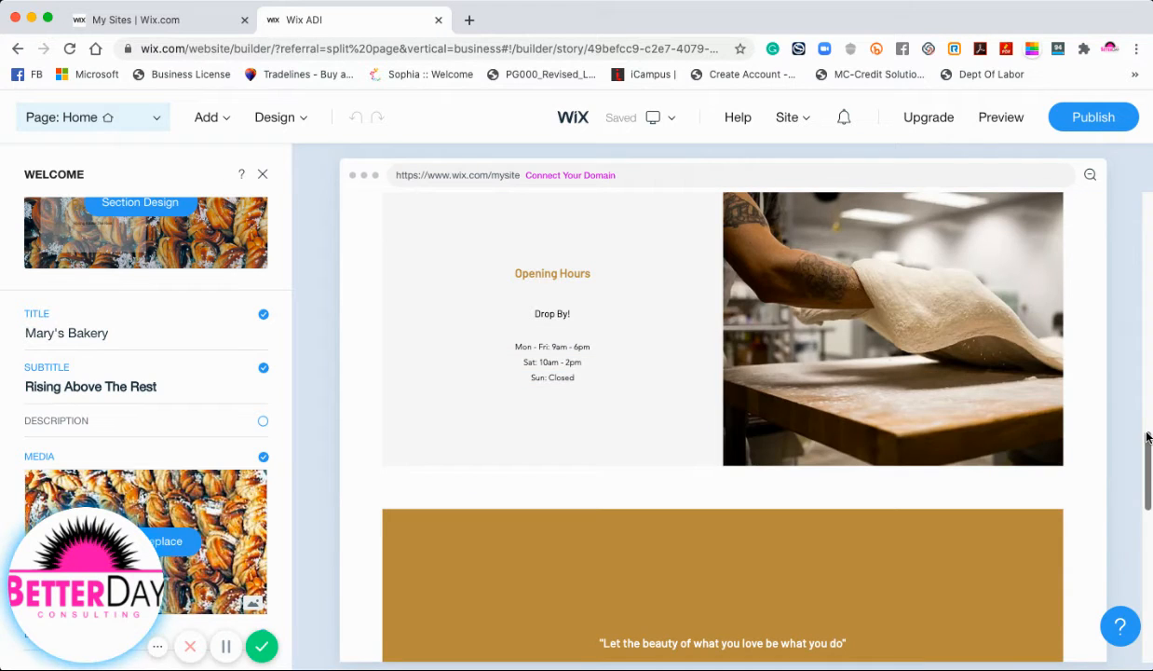
pyautogui.moveTo(1149, 436); pyautogui.dragTo(1148, 589)
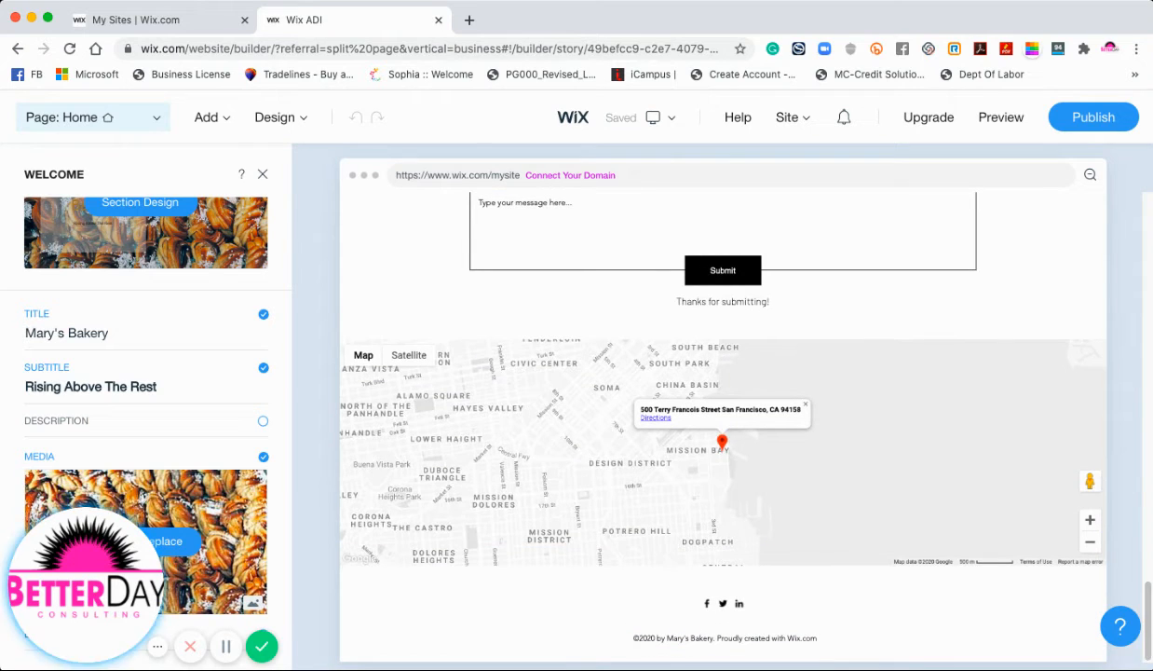
pyautogui.moveTo(1148, 595); pyautogui.dragTo(1148, 161)
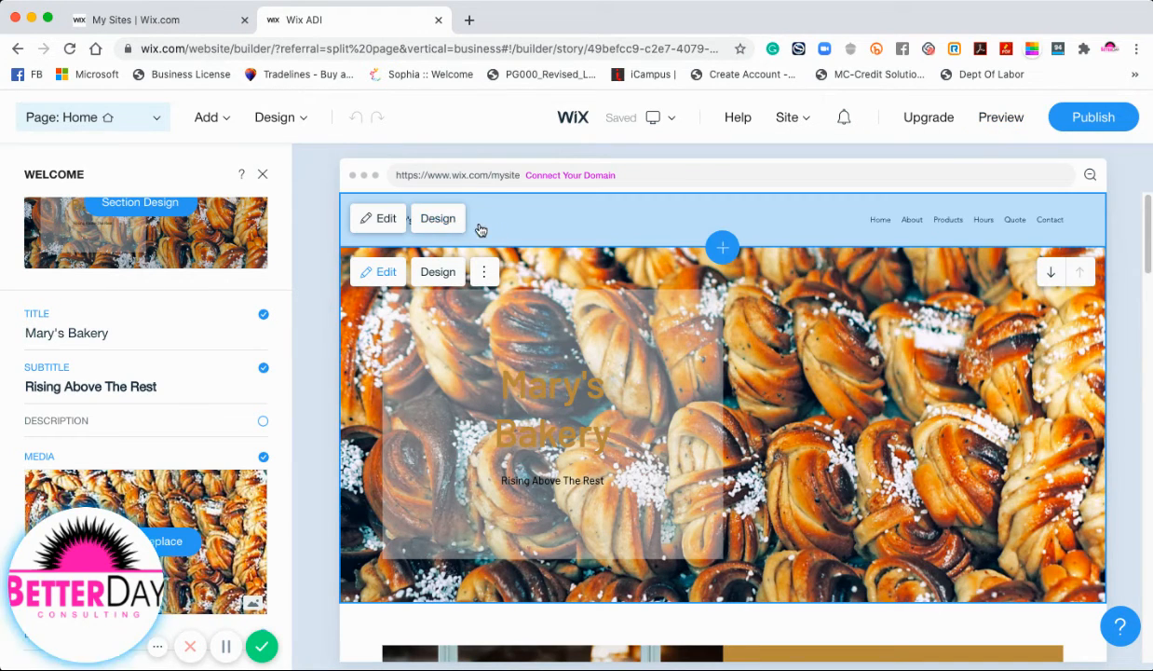
# Change the business name in the site header to Mary Had A Little Lamb Bakery
pyautogui.click(386, 219)
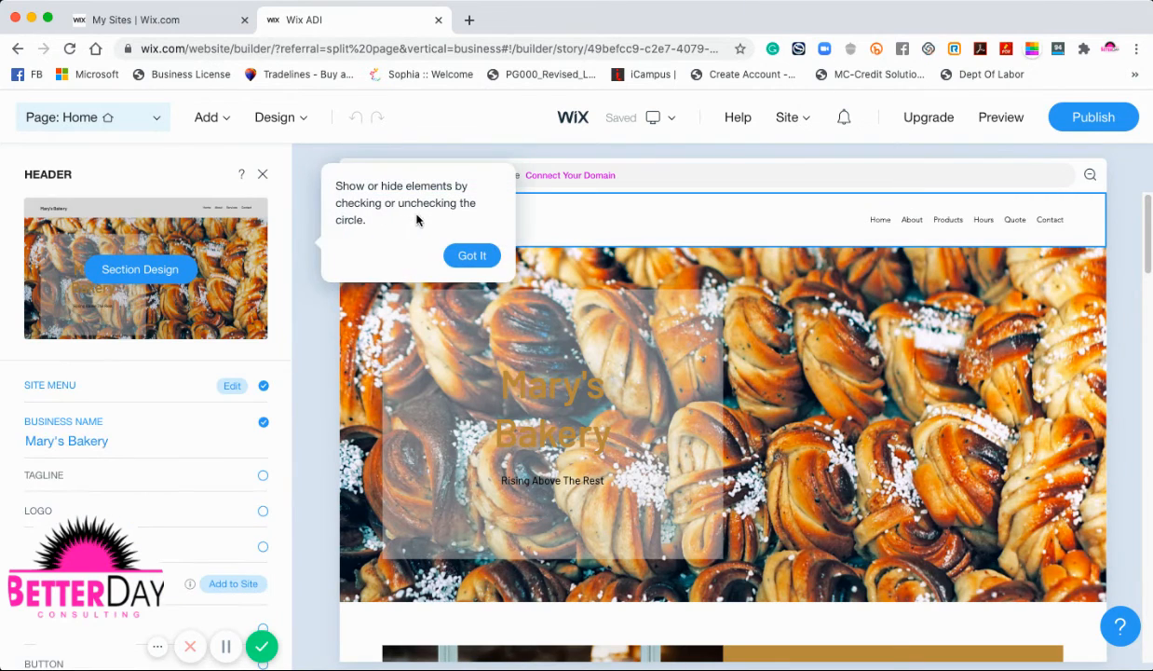
pyautogui.click(549, 216)
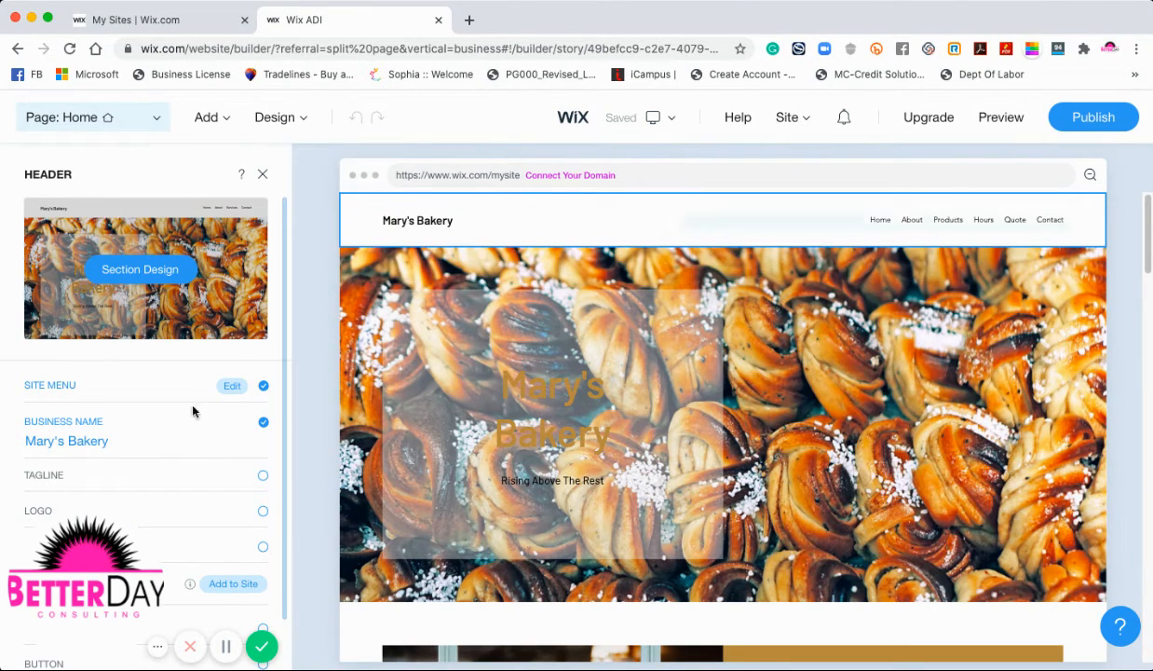
pyautogui.click(121, 440)
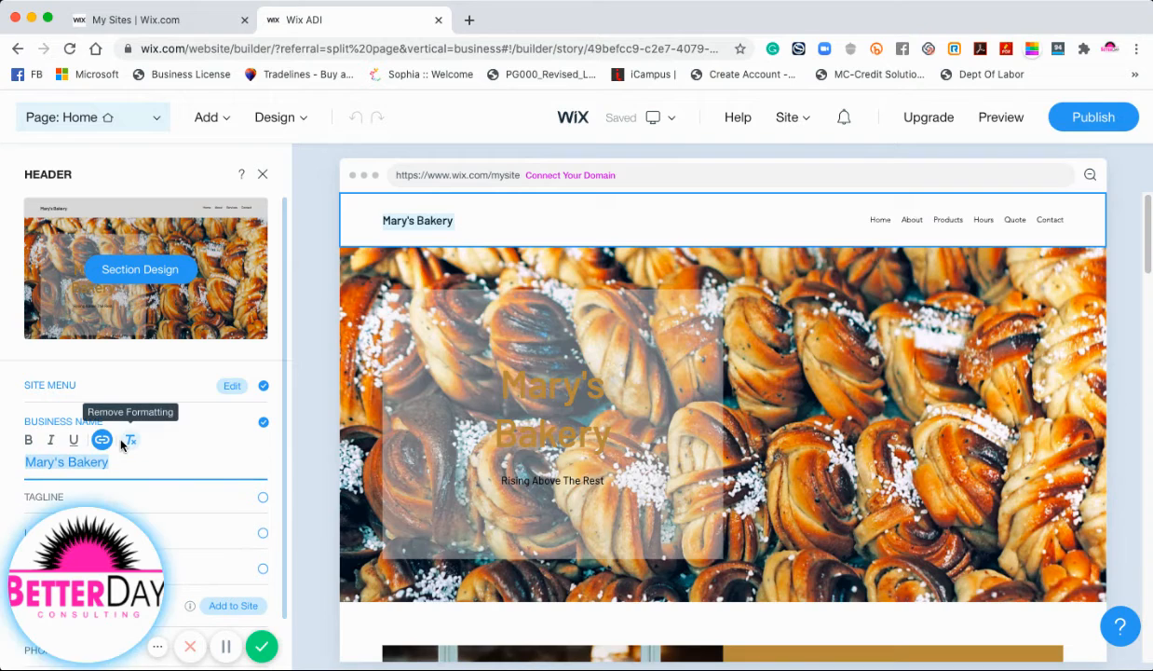
pyautogui.write('Mar')
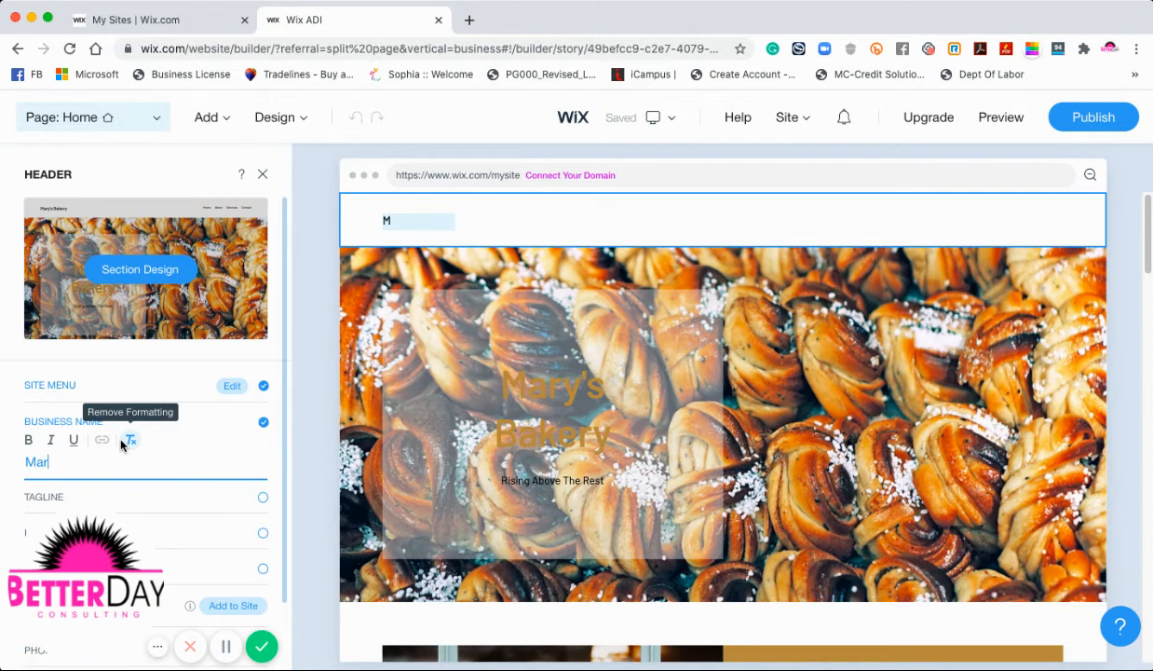
pyautogui.write('y Had ')
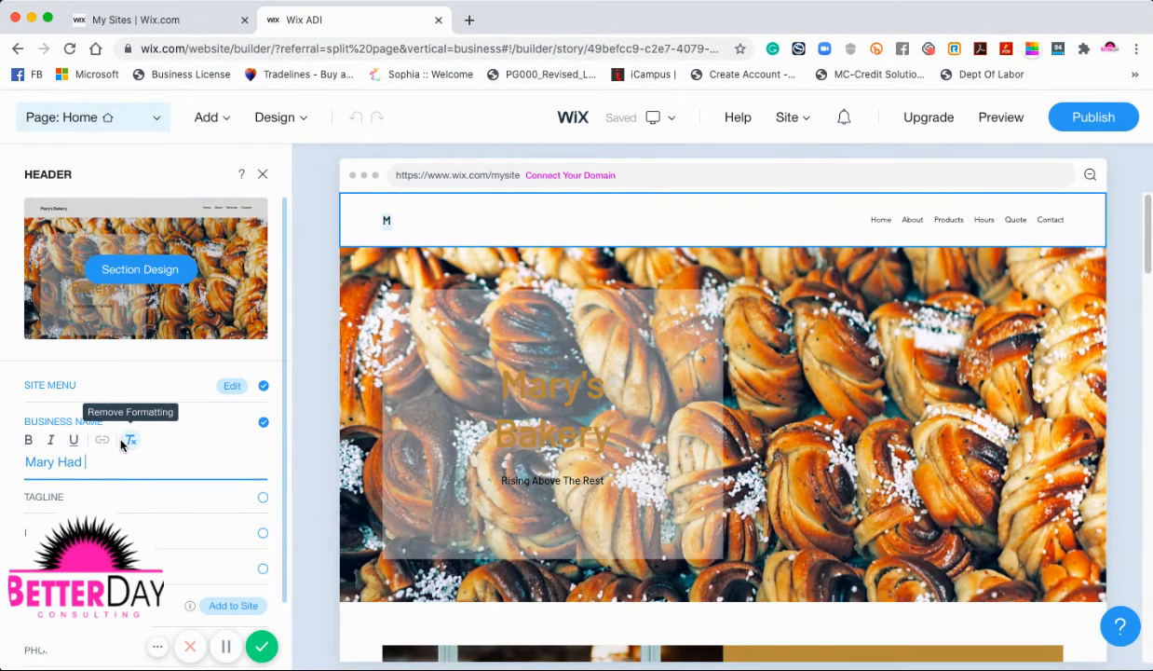
pyautogui.write('A Little Lam')
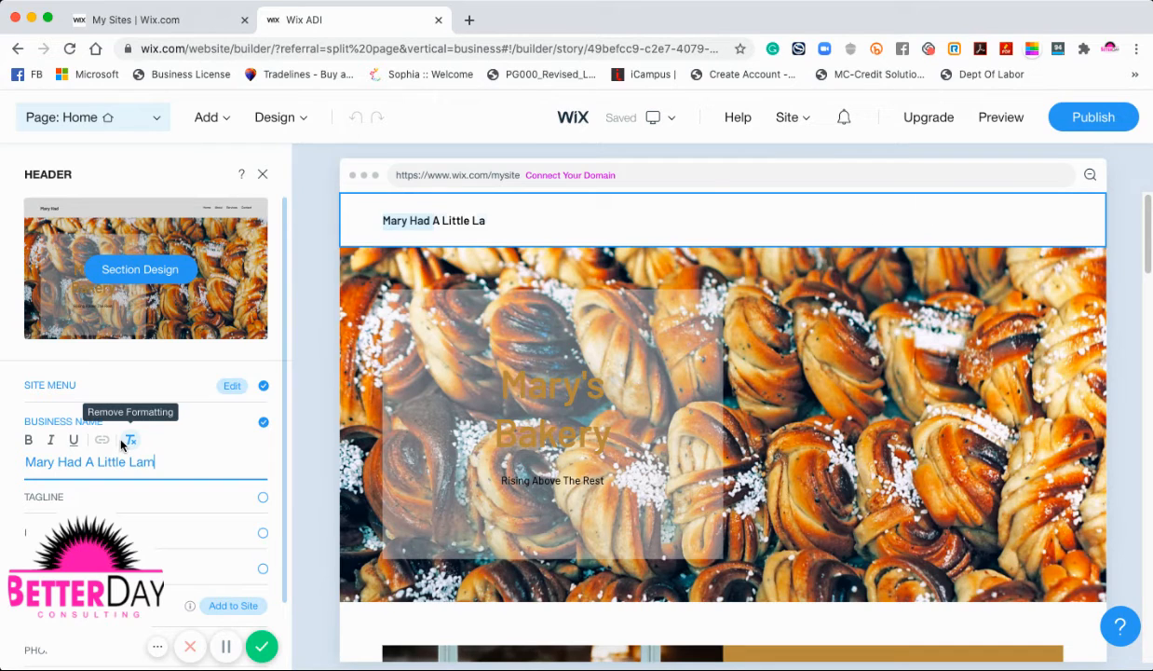
pyautogui.write('b')
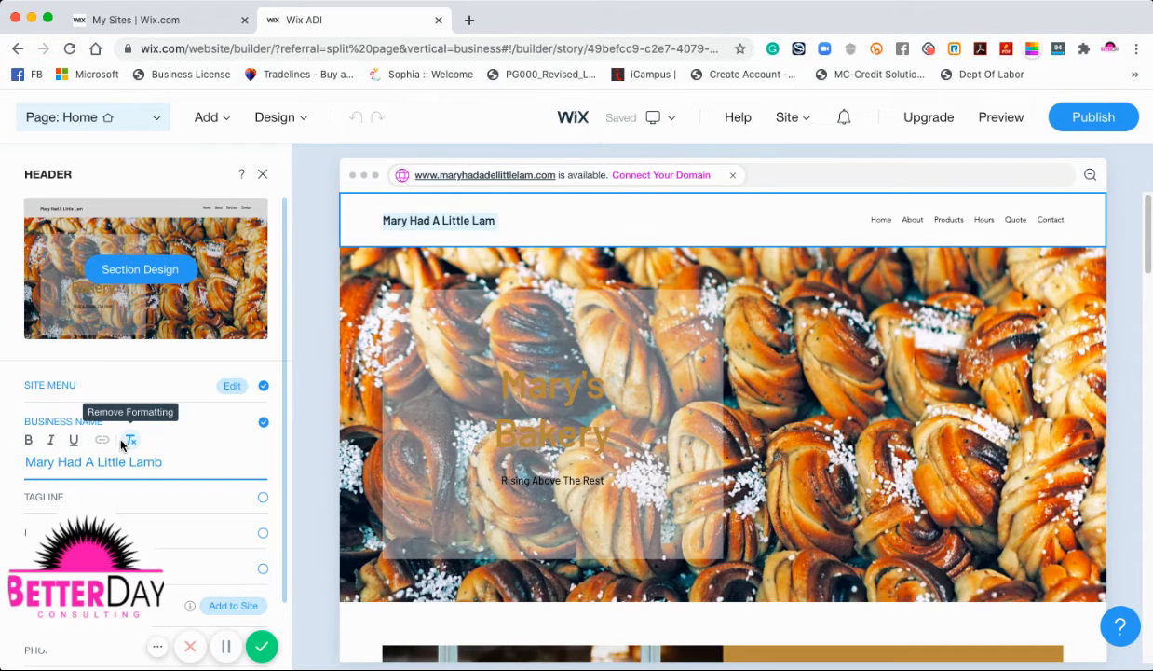
pyautogui.write(' Bap')
pyautogui.press('BackSpace')
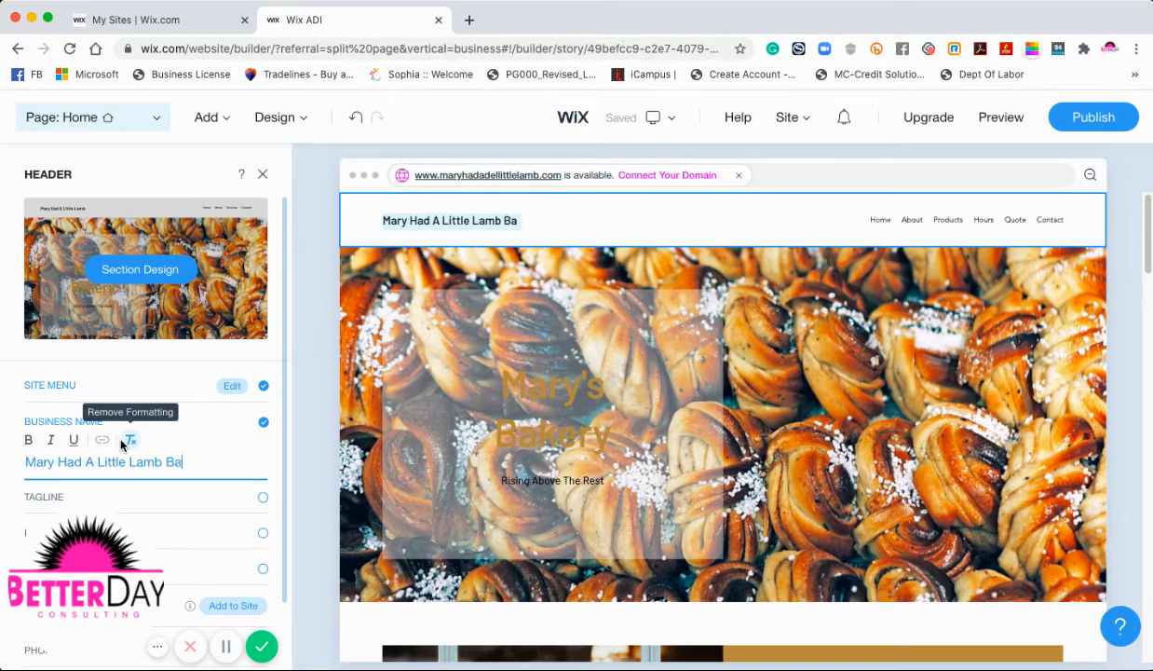
pyautogui.write('kery')
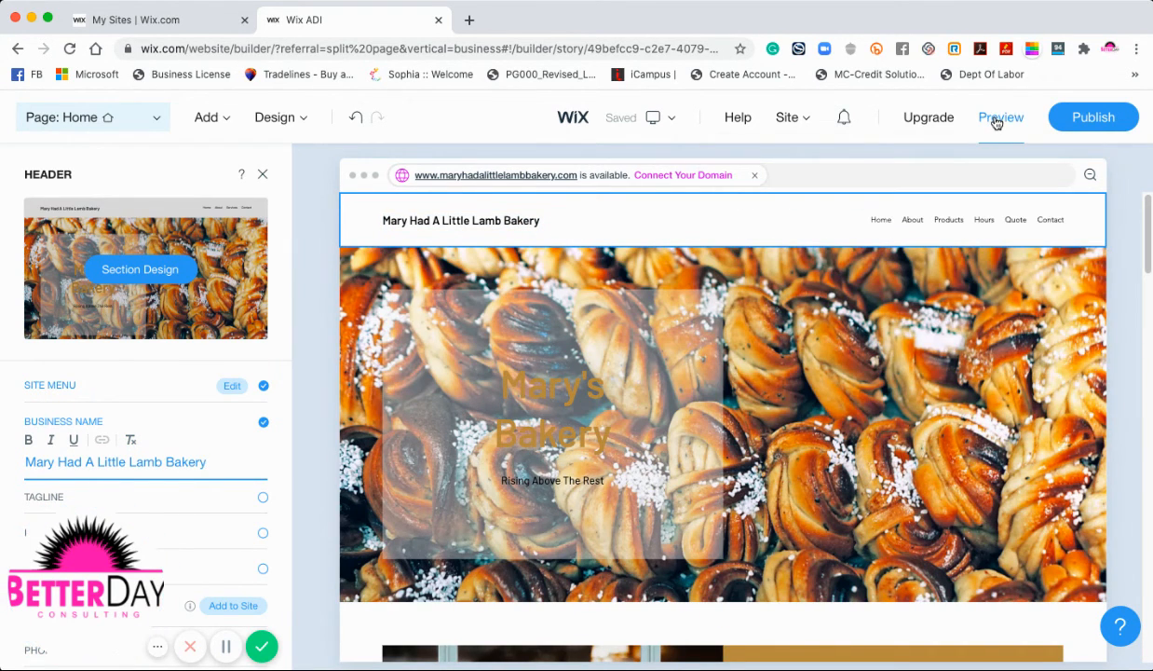
# Preview the site with the new header name, then return to editing and look over the whole homepage down to its footer
pyautogui.click(997, 119)
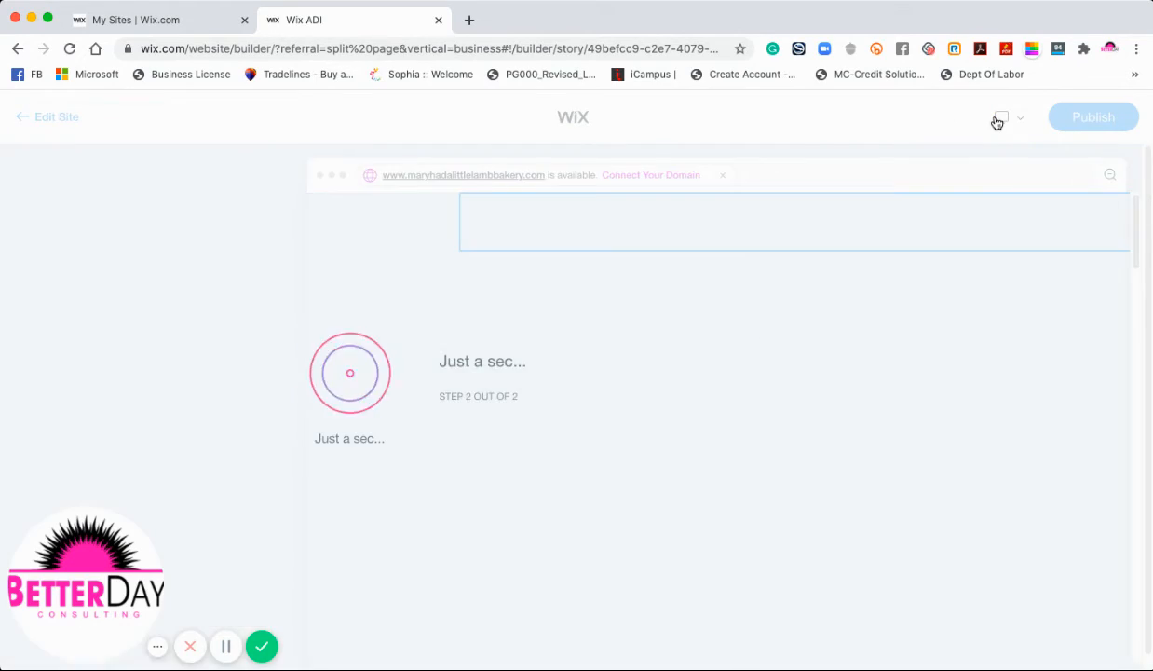
pyautogui.moveTo(999, 119)
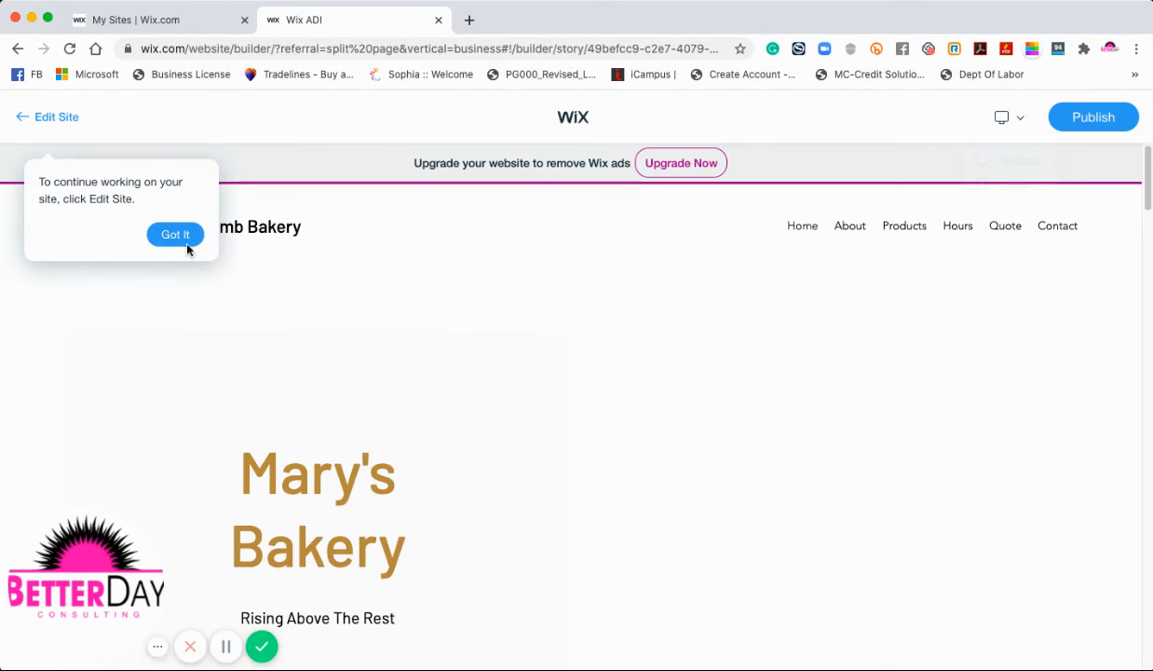
pyautogui.click(173, 235)
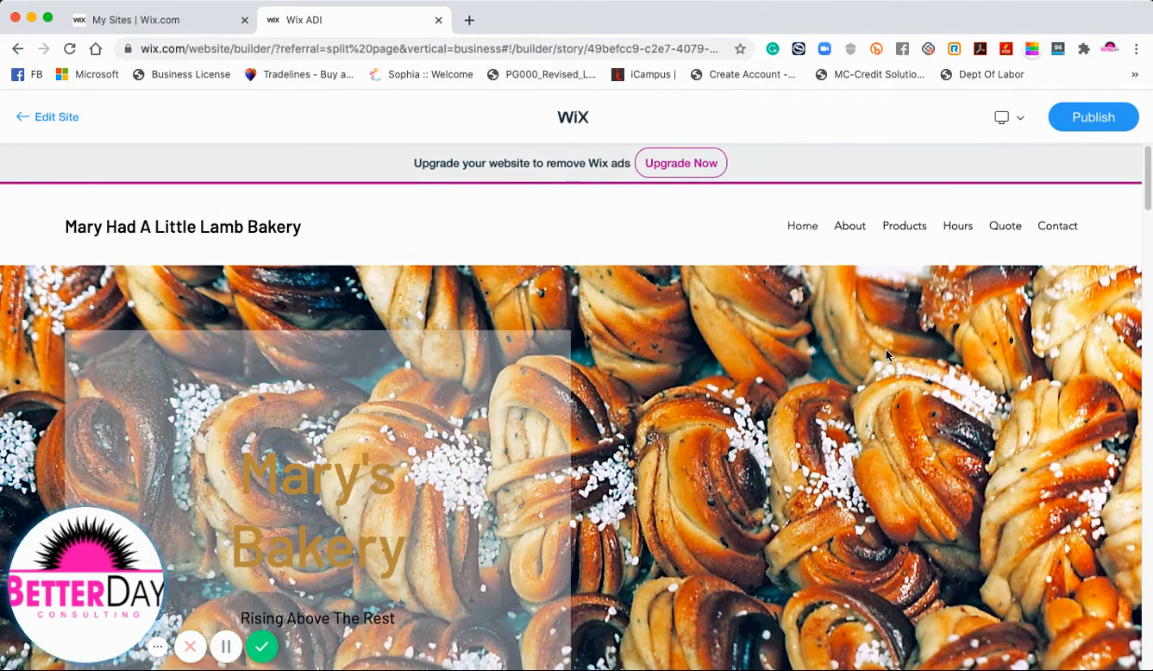
pyautogui.click(54, 118)
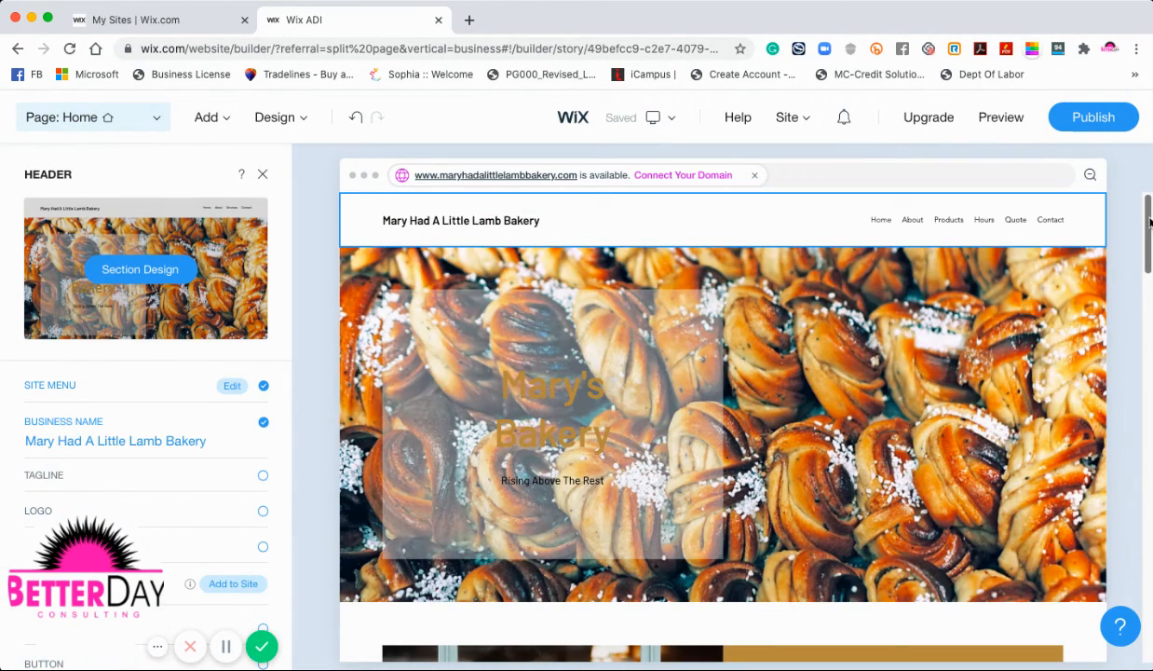
pyautogui.moveTo(1146, 217); pyautogui.dragTo(1147, 604)
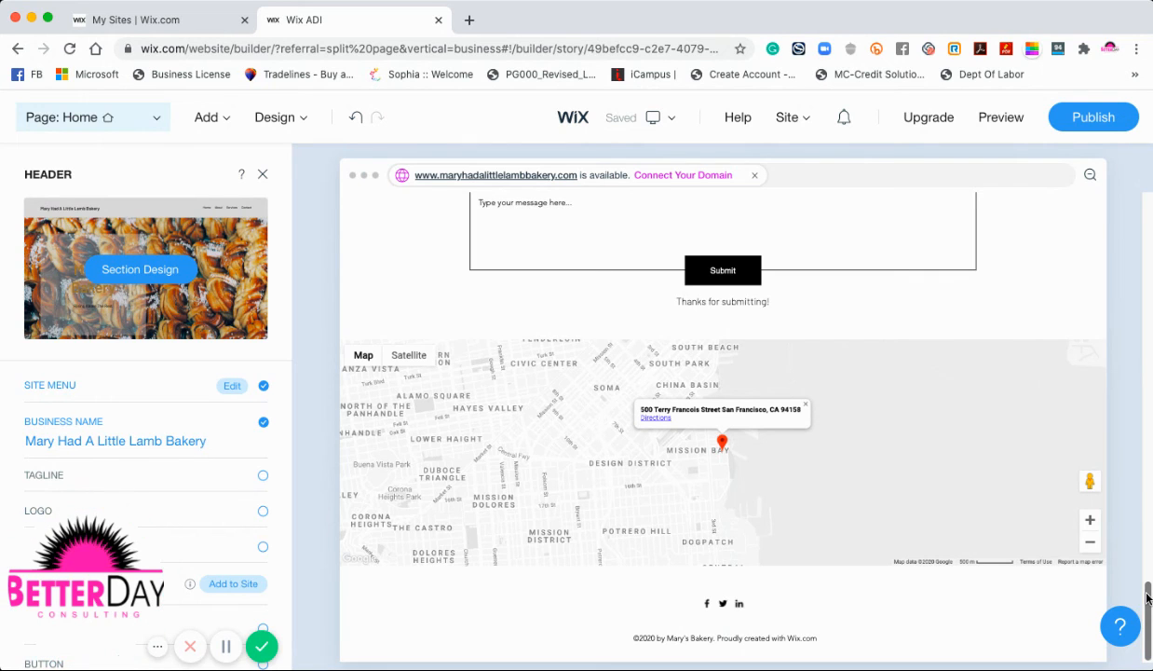
pyautogui.moveTo(1148, 598); pyautogui.dragTo(1147, 213)
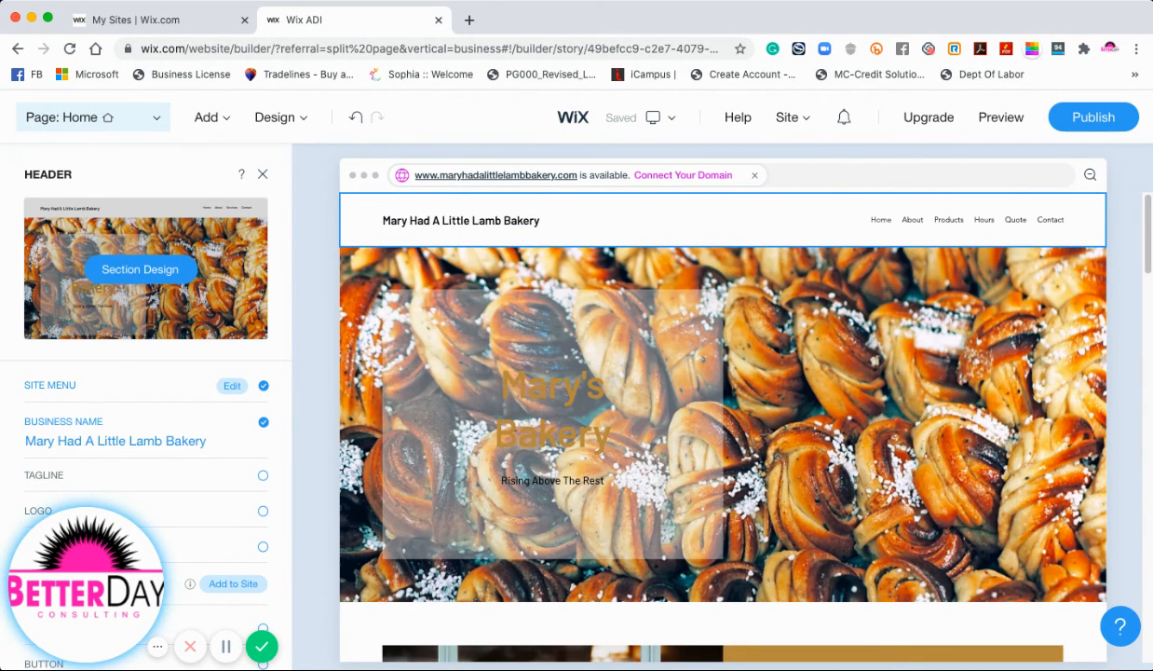